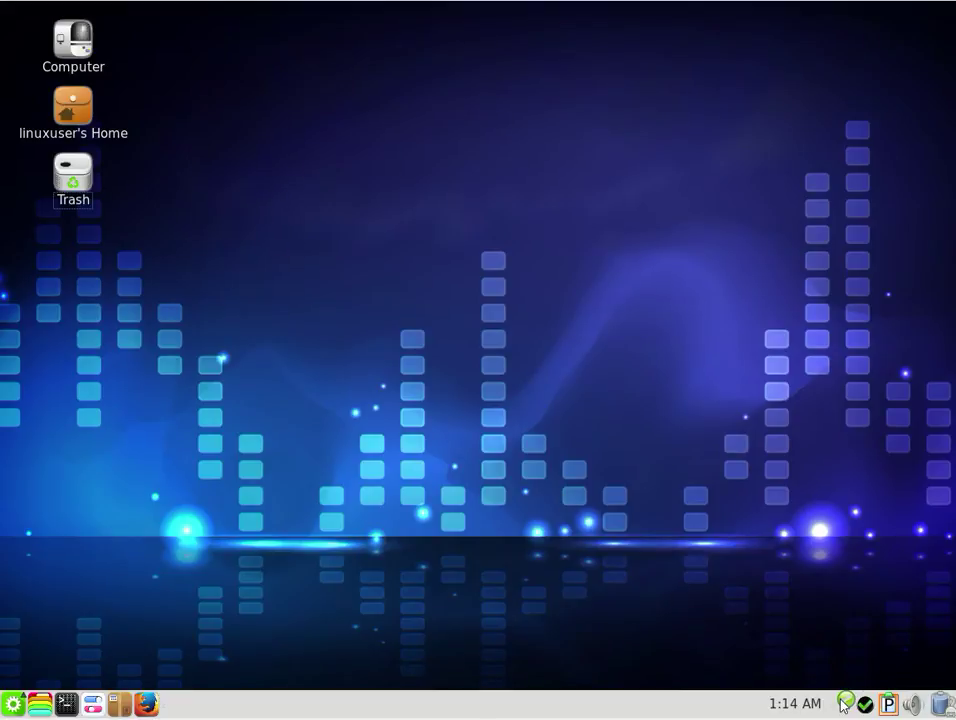
- Open and dismiss the clipboard manager's options on the panel
mouse_move(841, 696)
mouse_move(866, 708)
left_click(888, 707)
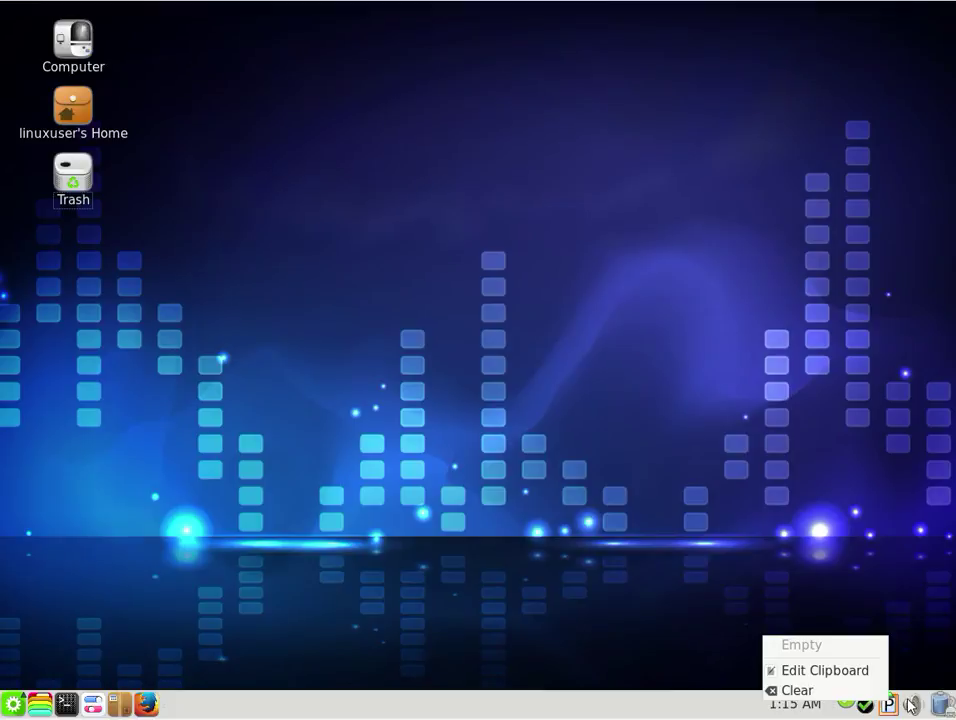
left_click(911, 705)
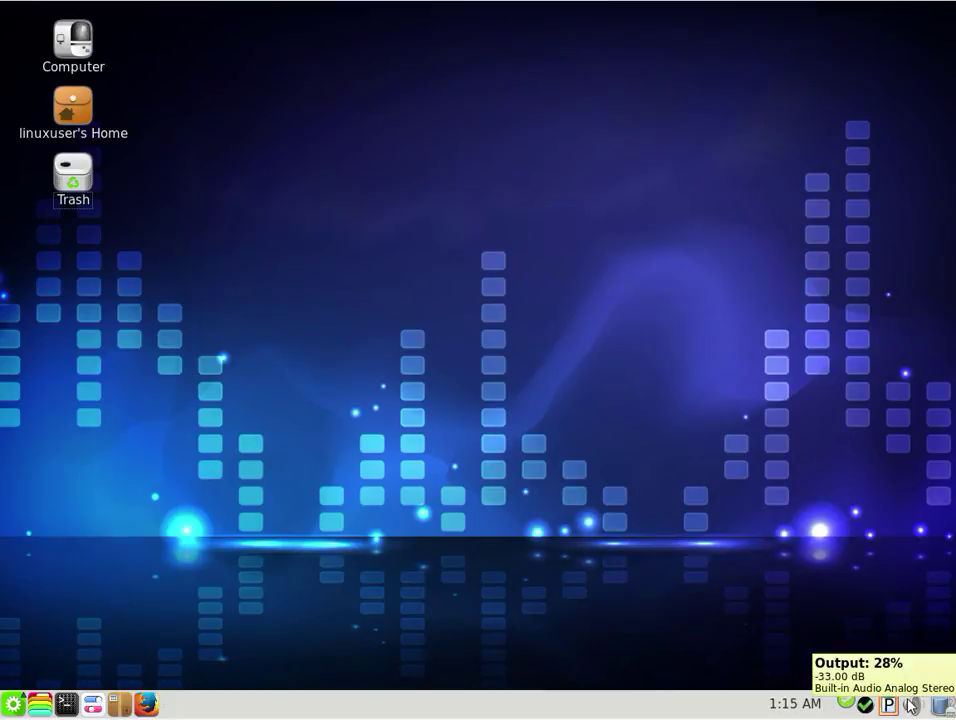
mouse_move(942, 707)
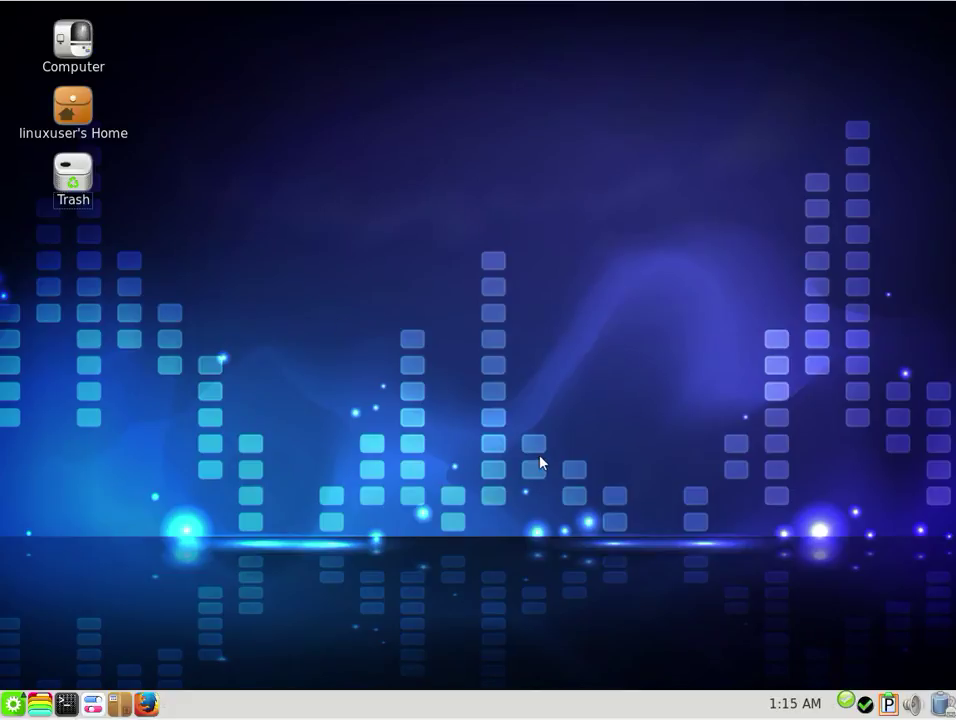
- Open Computer in the file manager and view the About Caja information
double_click(66, 33)
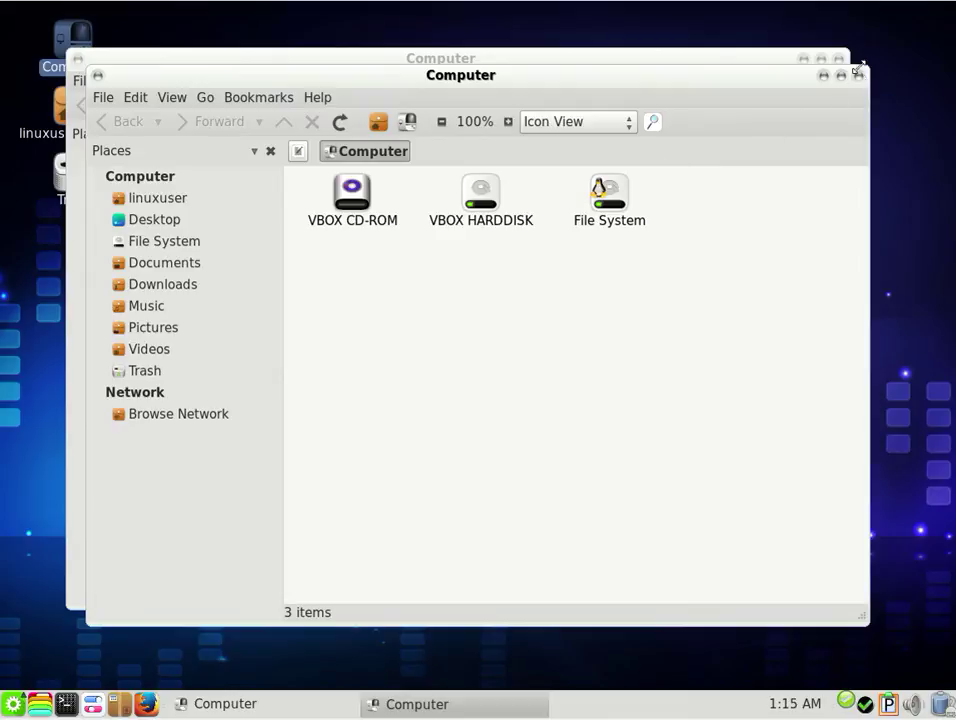
left_click(858, 75)
left_click(297, 80)
left_click(304, 120)
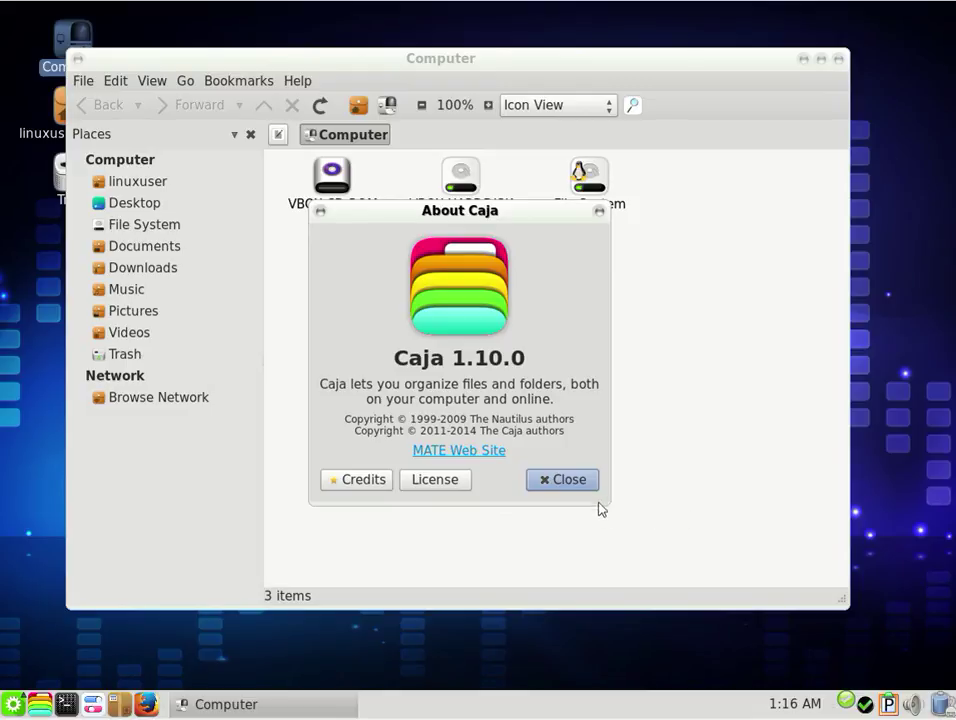
left_click(560, 484)
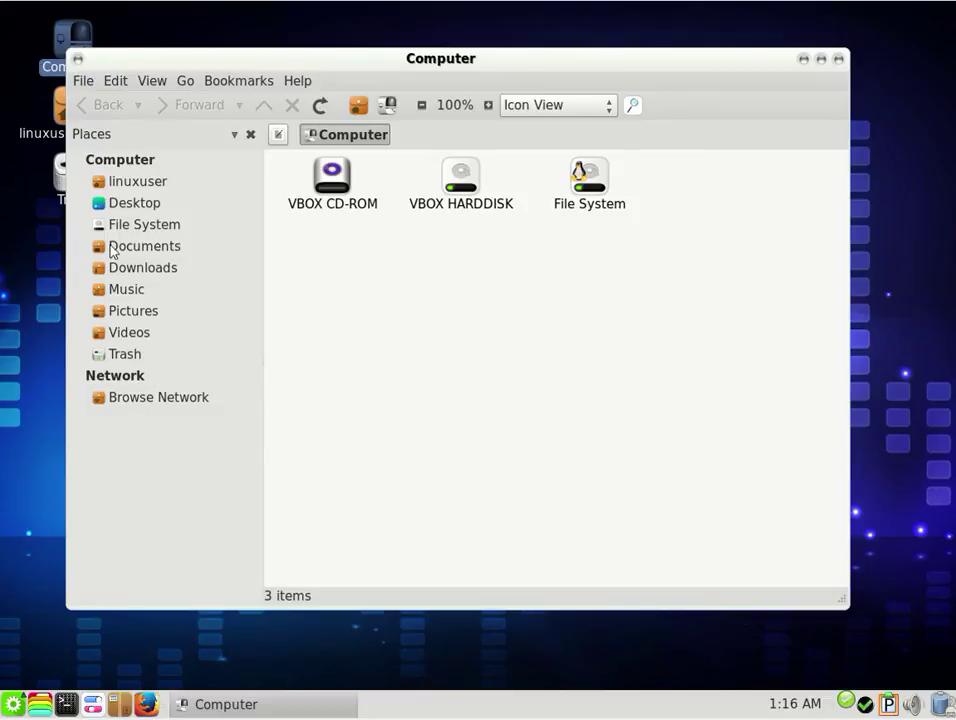
- Browse the linuxuser home folder, reopen it from the panel, and open then close a terminal
left_click(119, 188)
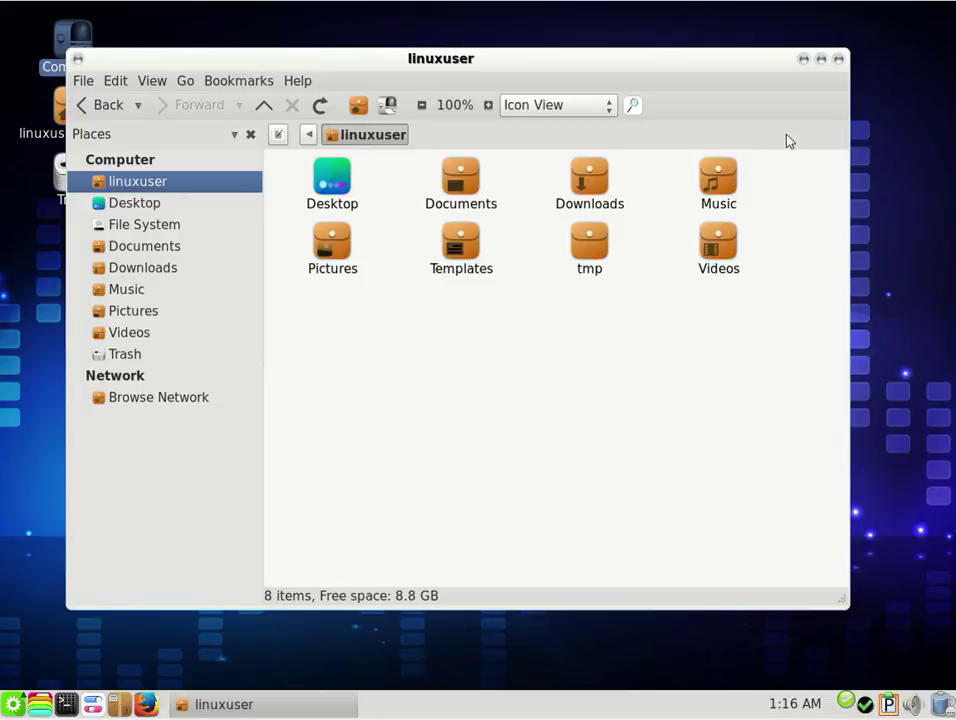
left_click(839, 60)
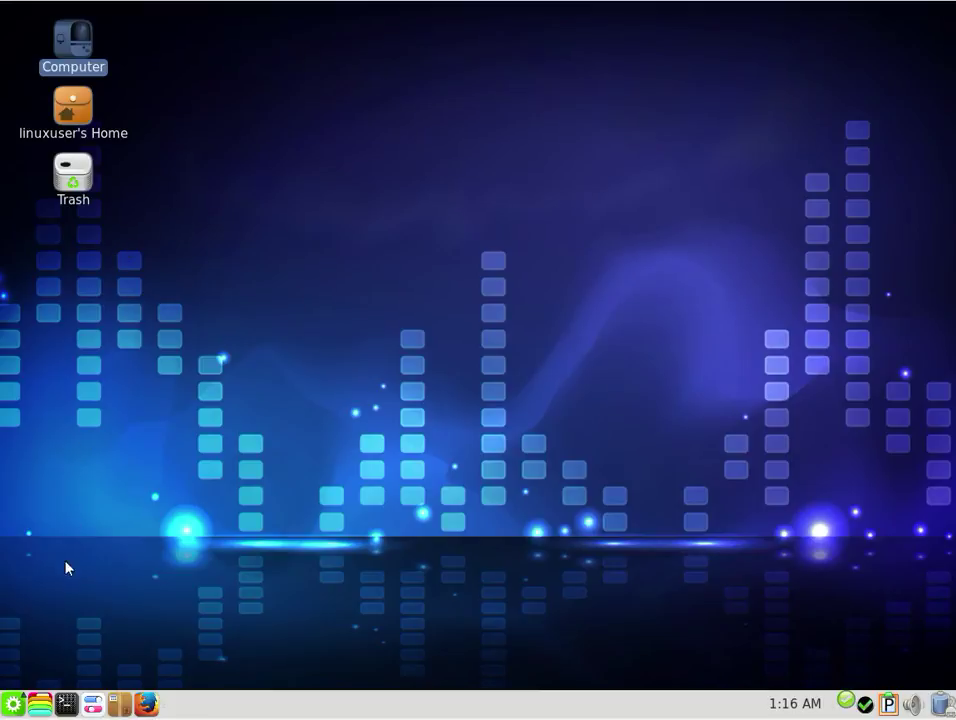
left_click(38, 705)
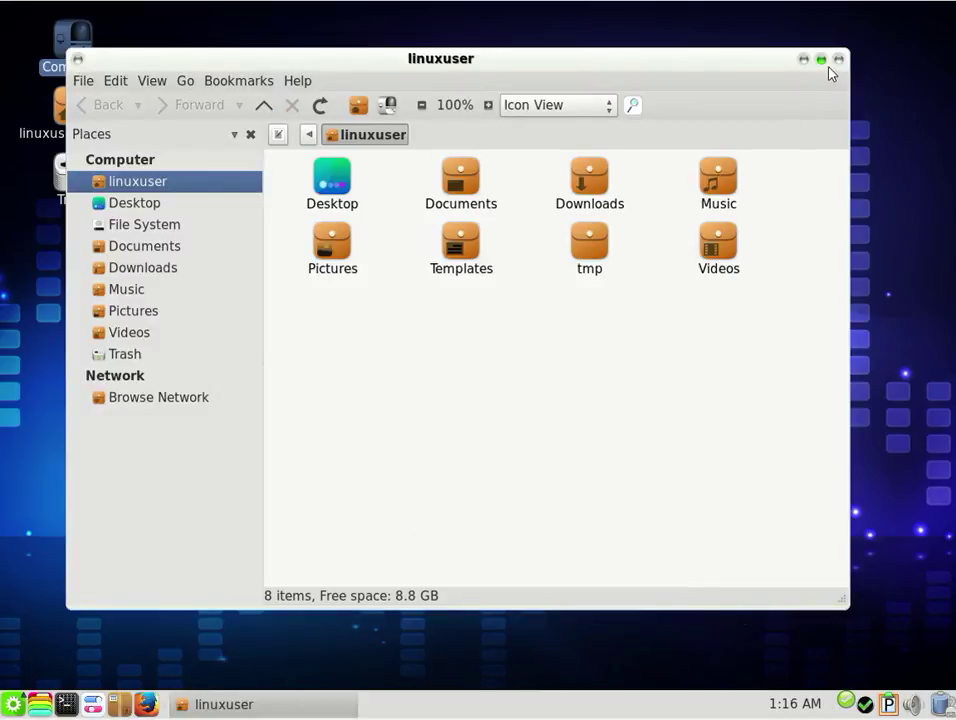
left_click(839, 61)
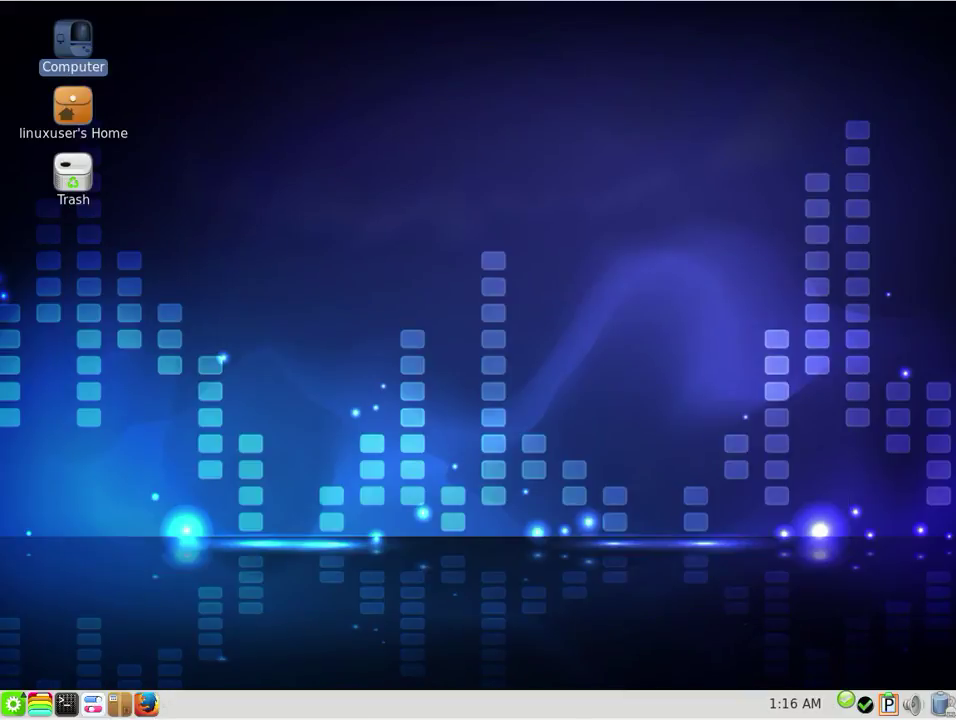
left_click(66, 705)
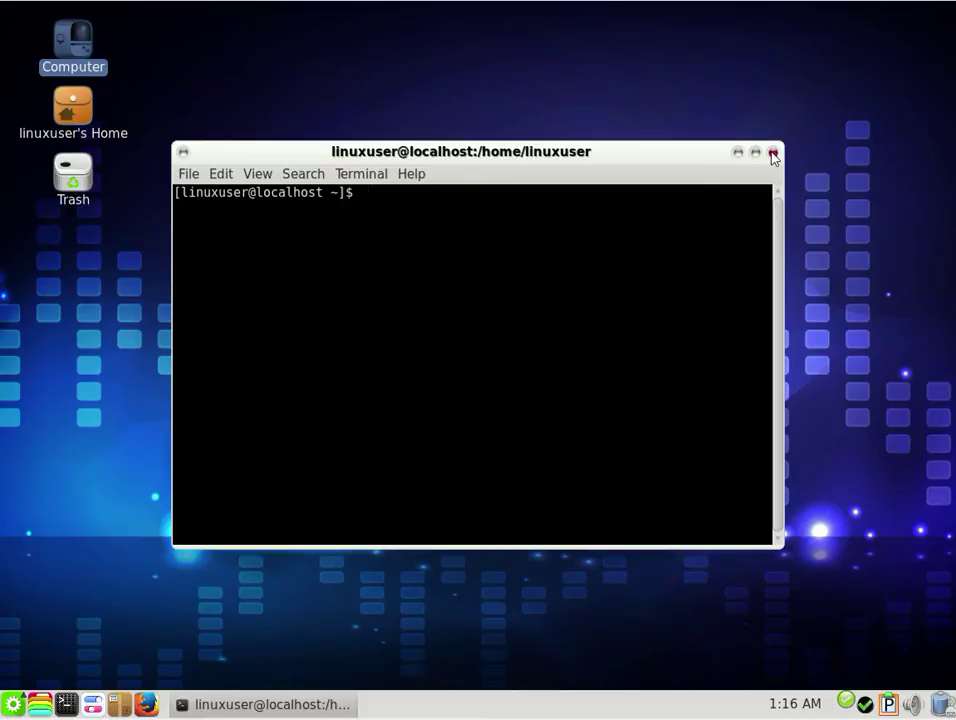
left_click(773, 153)
- Start the Control Center with the root password, raise its window, and show Network Services
left_click(93, 705)
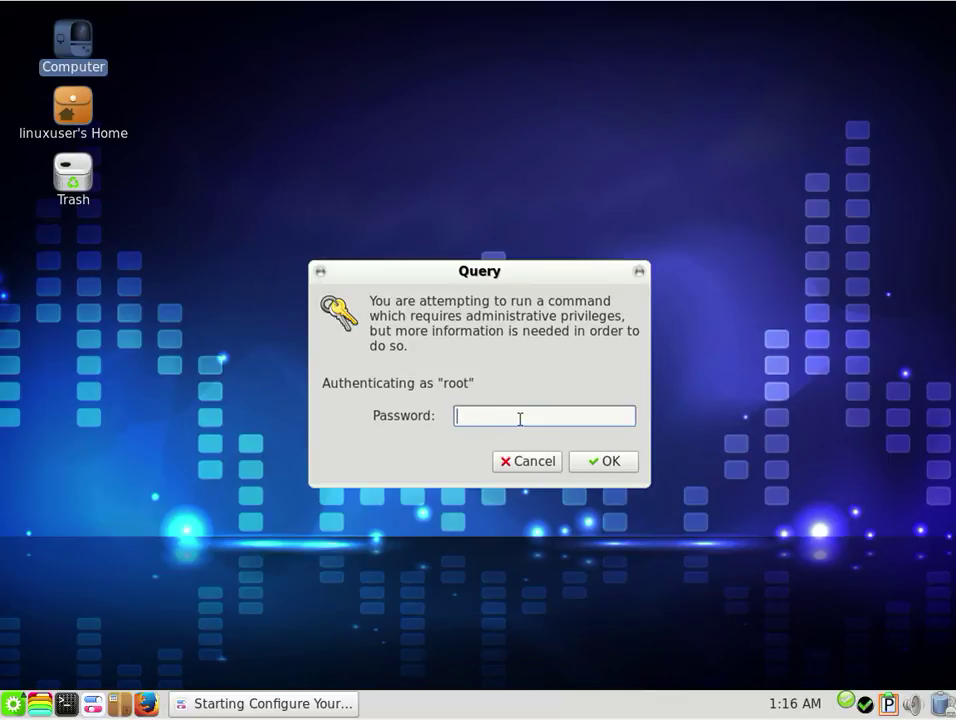
type("***")
key("Return")
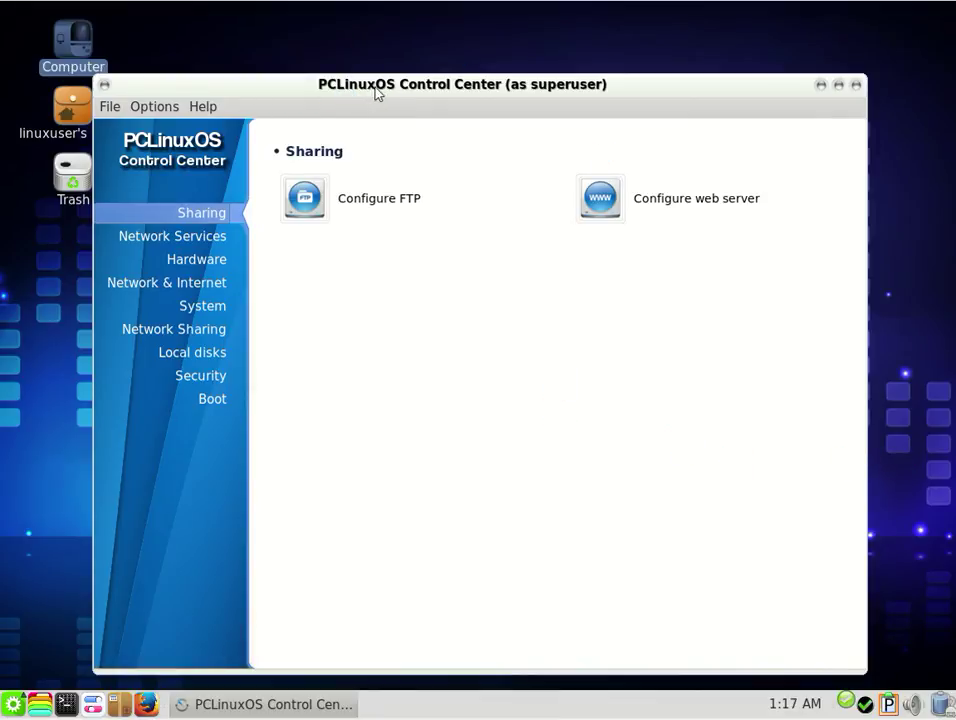
left_click_drag(375, 92, 385, 43)
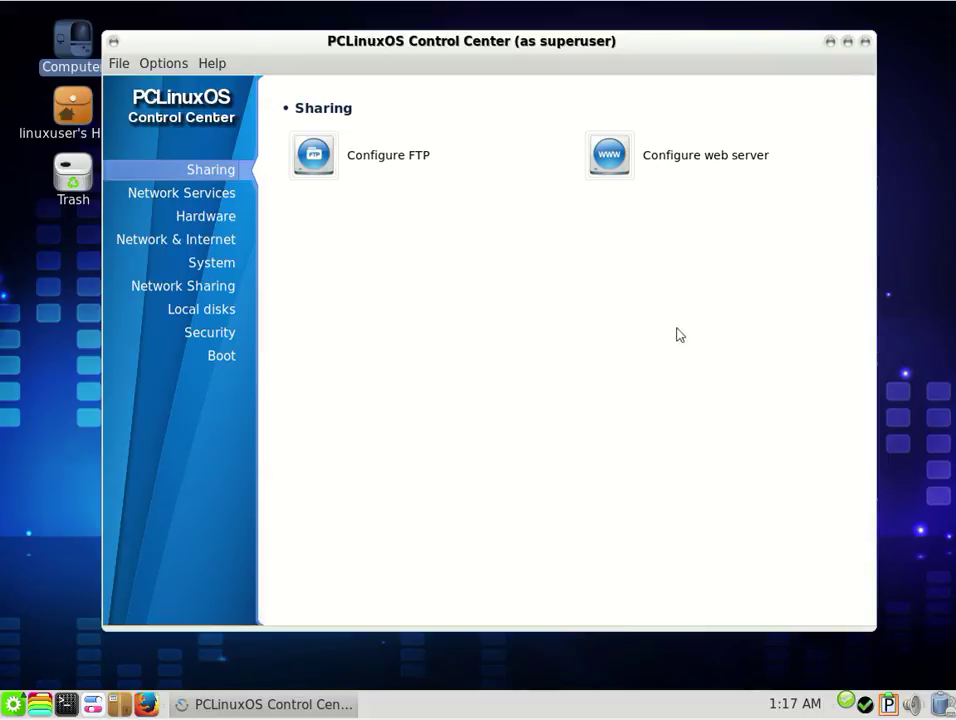
left_click(157, 200)
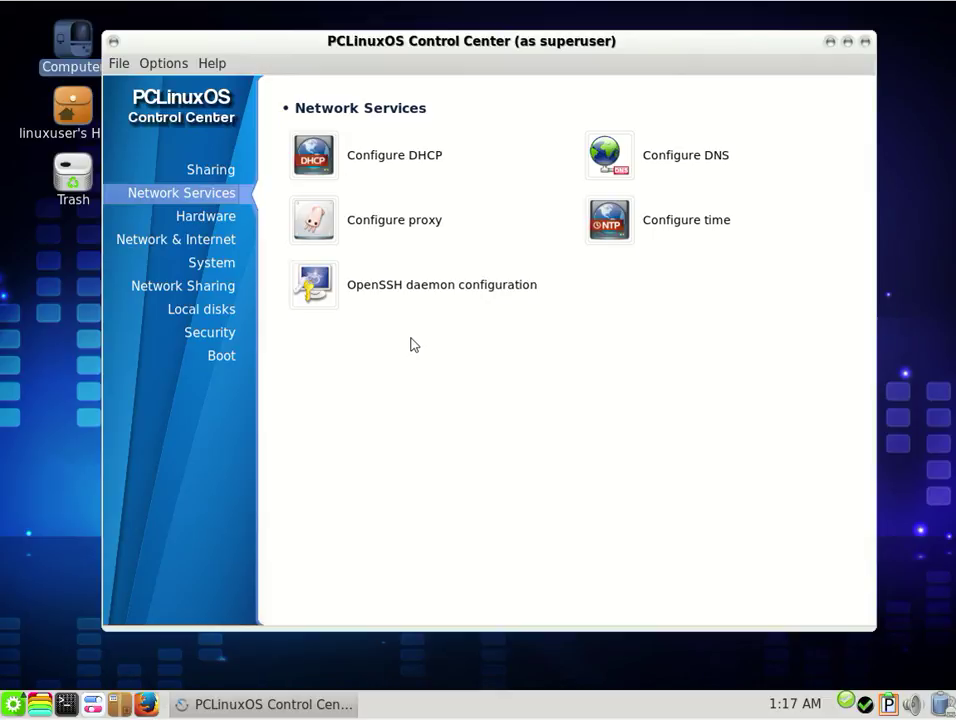
- Review the Hardware tools, opening and quitting Configure Video Card
left_click(222, 216)
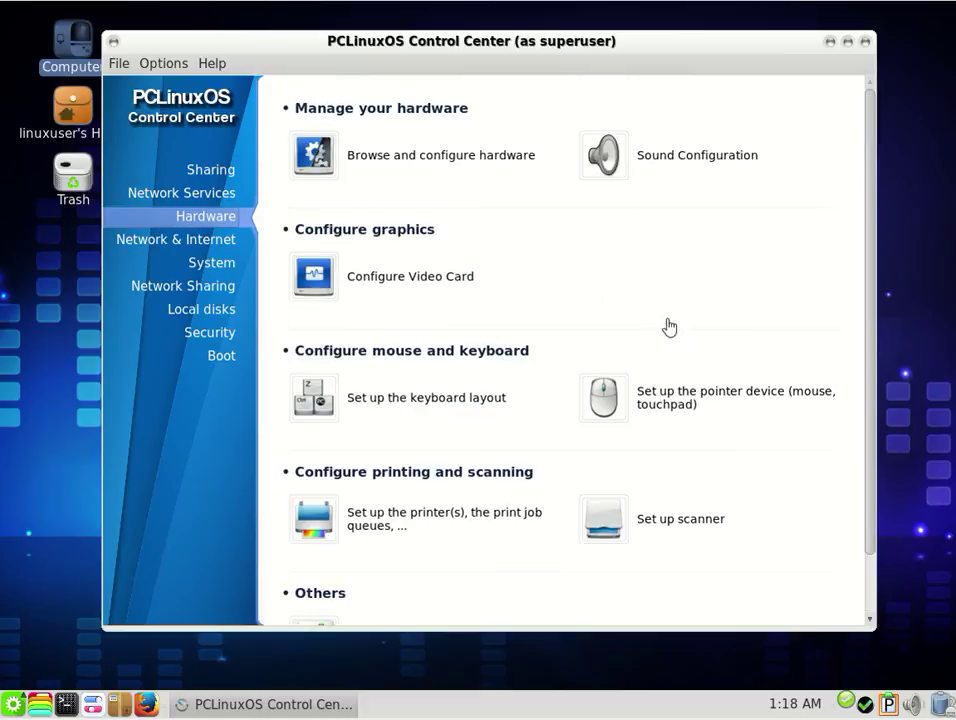
scroll(648, 331, "down", 3)
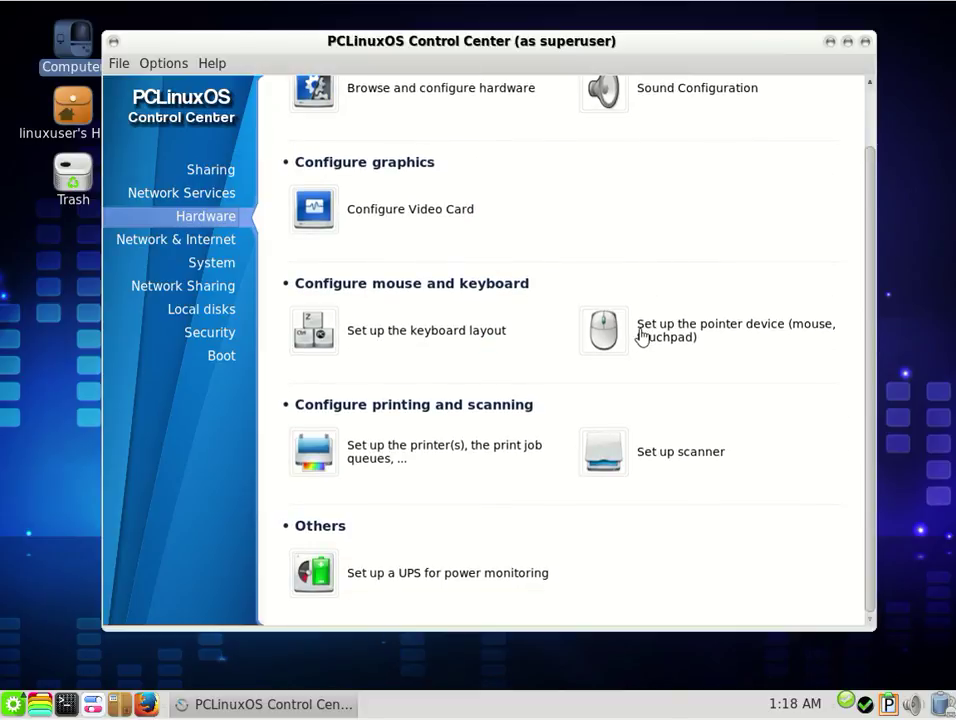
scroll(636, 333, "up", 3)
left_click(418, 281)
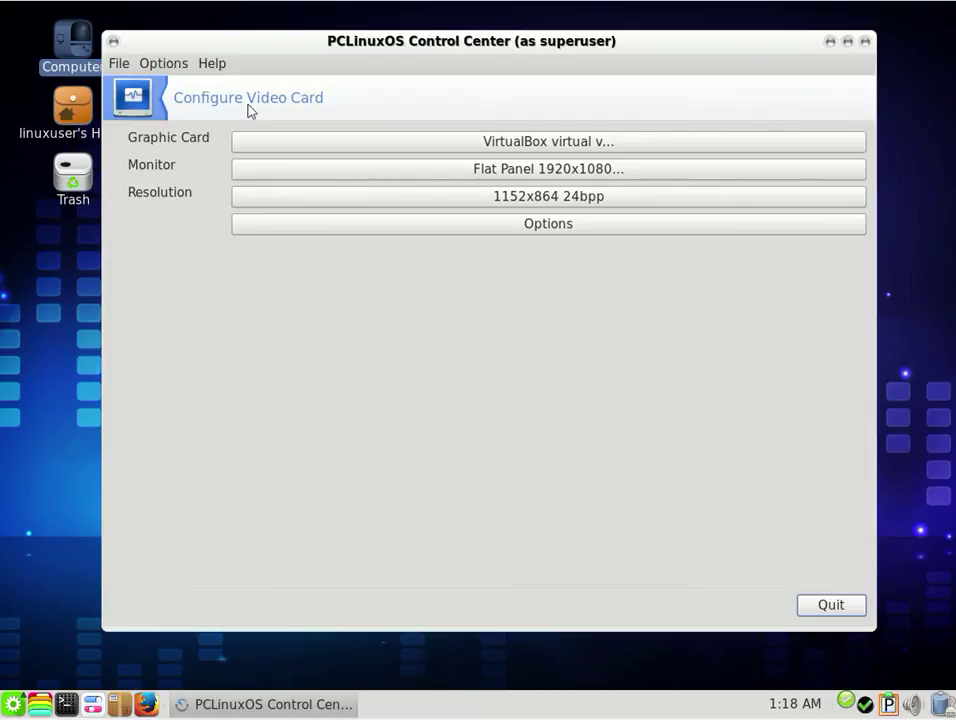
left_click(832, 606)
- Show the Network & Internet tools: Network Center, proxy, VPN, connection sharing and hosts
scroll(486, 417, "down", 2)
scroll(482, 418, "up", 1)
scroll(495, 431, "down", 1)
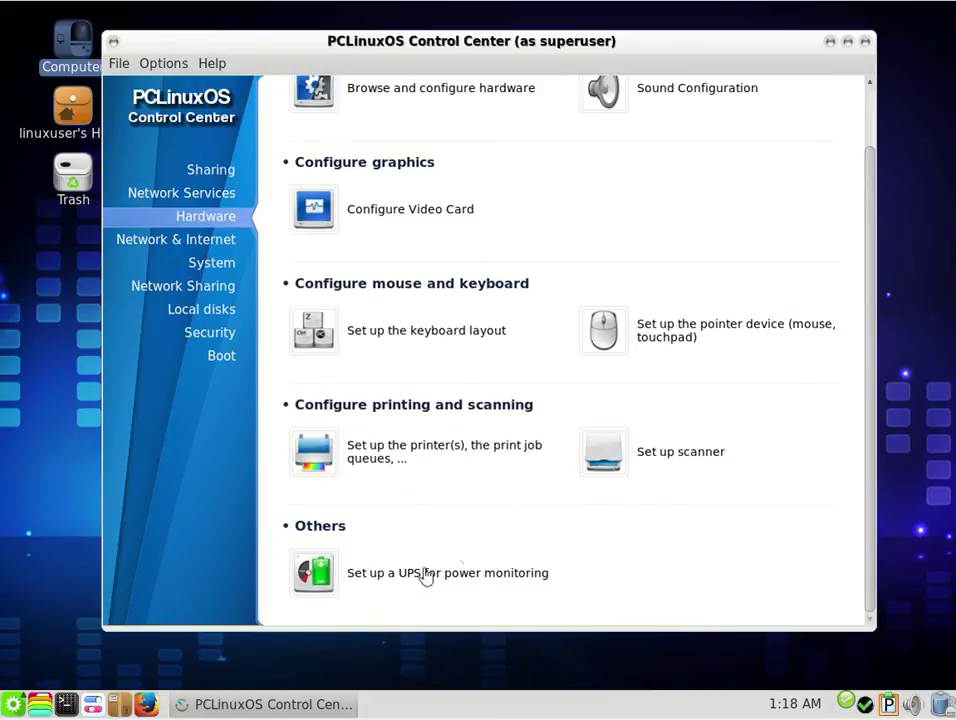
left_click(192, 241)
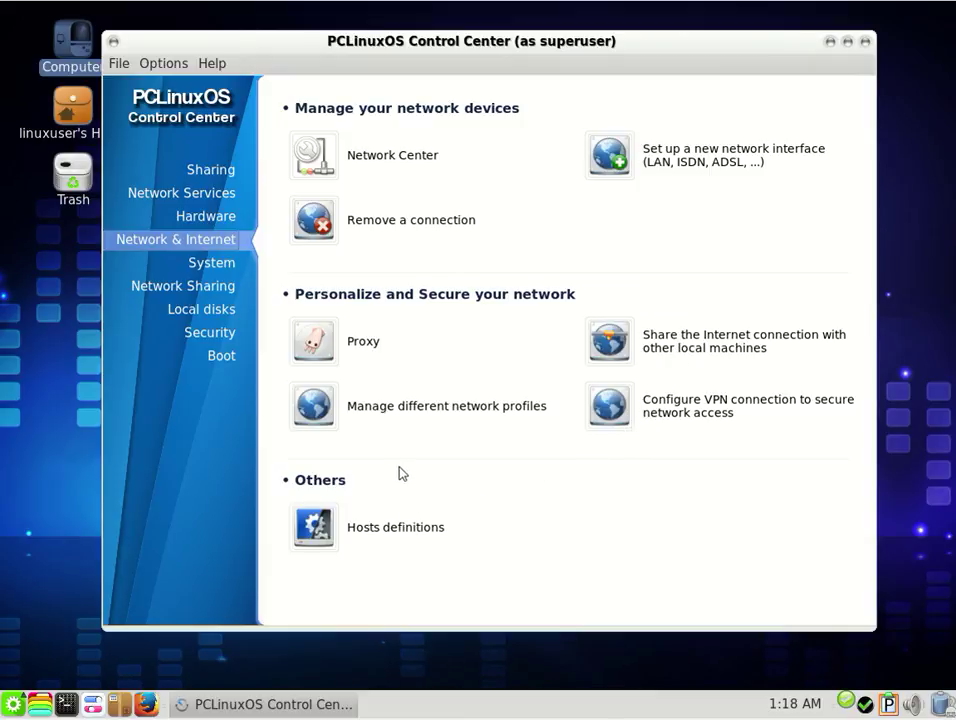
- View System tools, accept Authentication unchanged, then show Network Sharing's Windows, NFS and WebDAV options
left_click(213, 264)
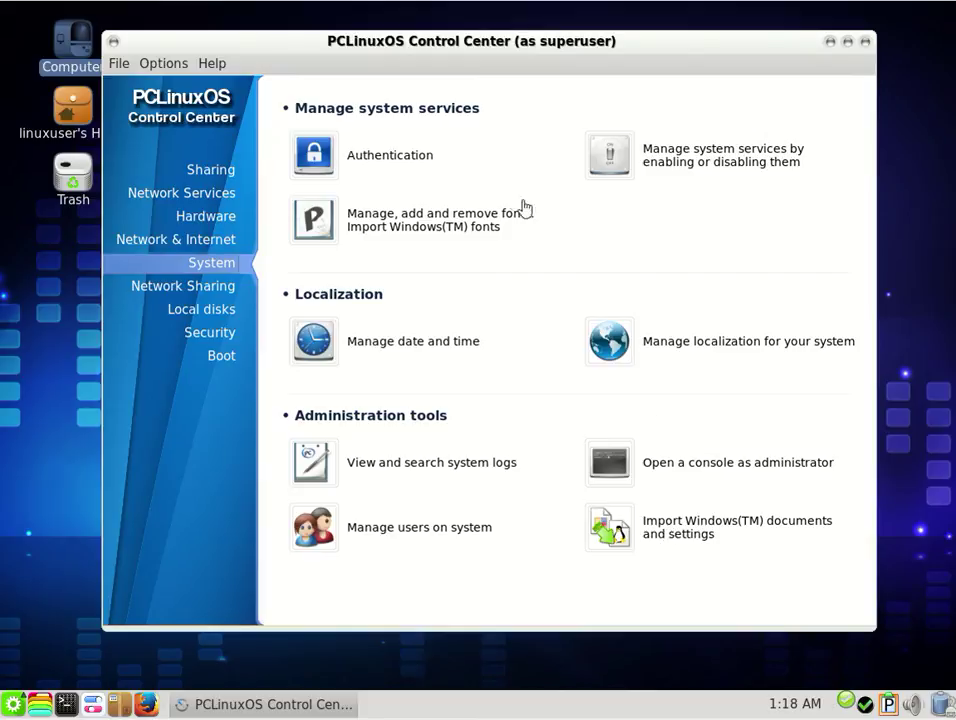
left_click(387, 158)
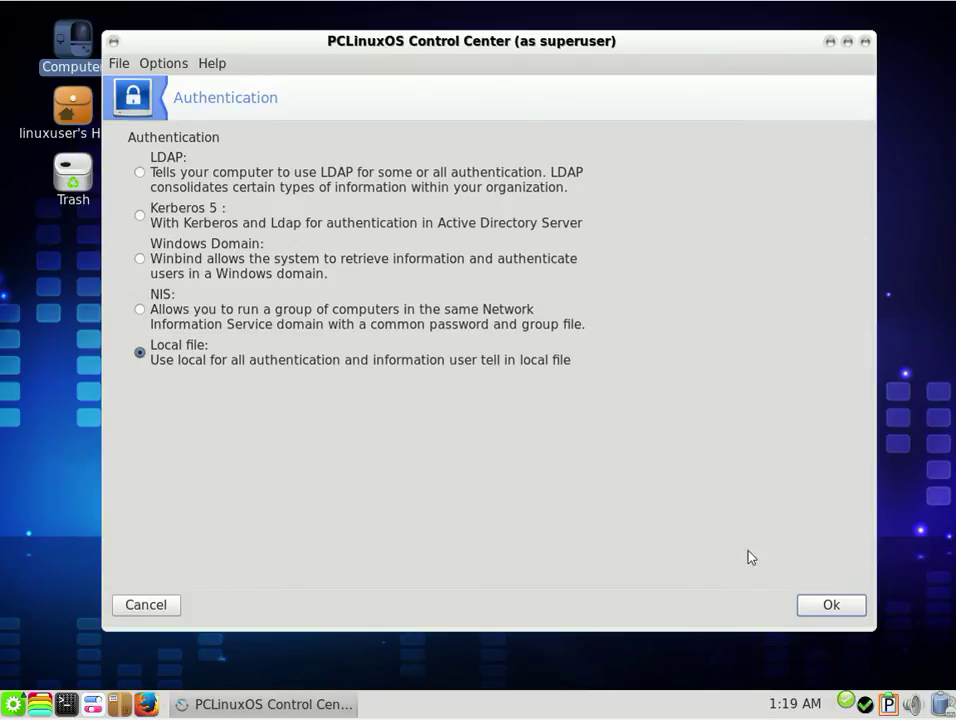
left_click(830, 606)
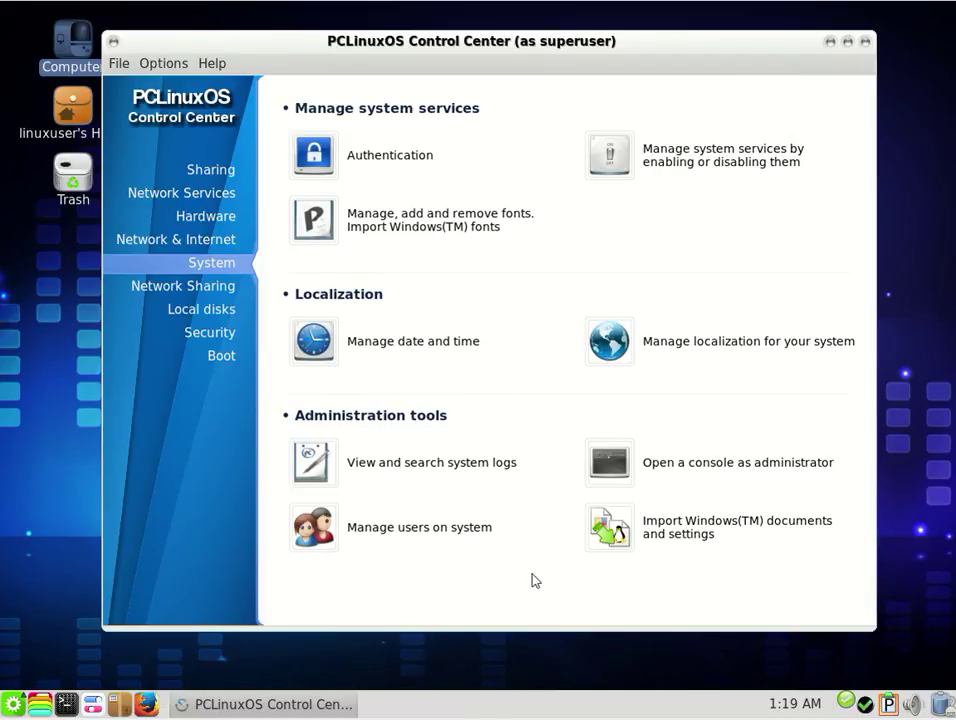
left_click(225, 286)
- Open Windows (SMB) share access, approve installing samba-client, and minimize the Control Center
left_click(432, 176)
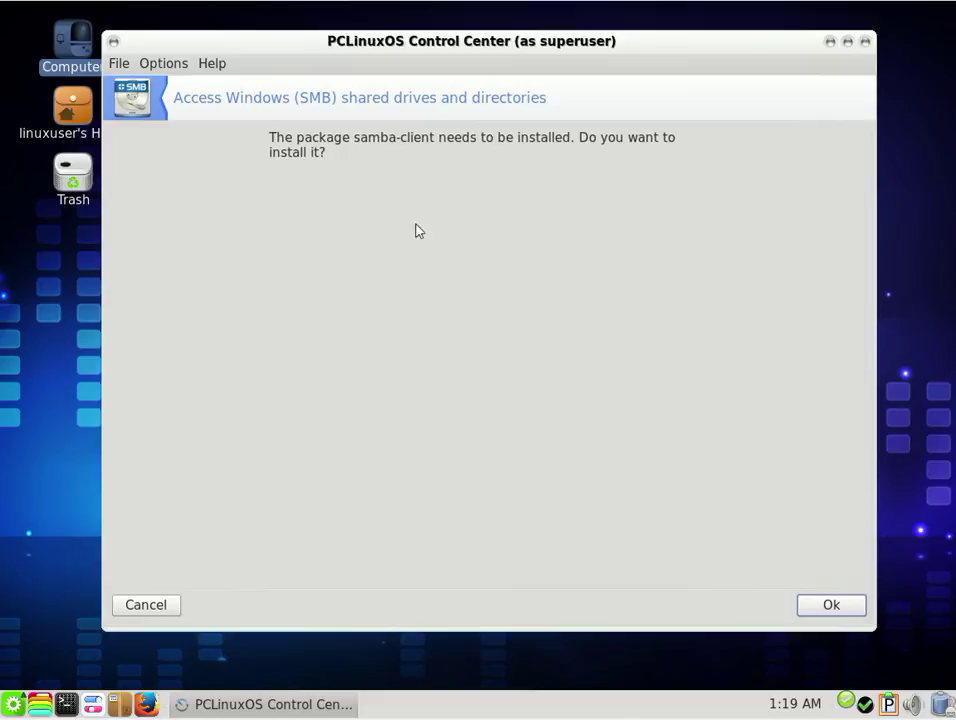
left_click(830, 606)
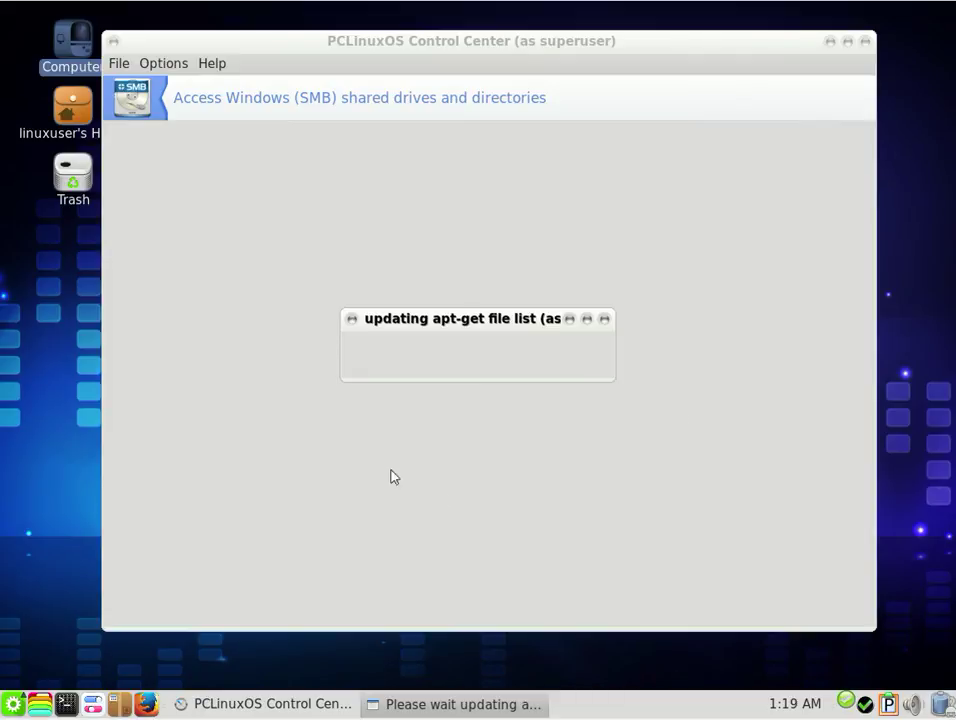
left_click(830, 42)
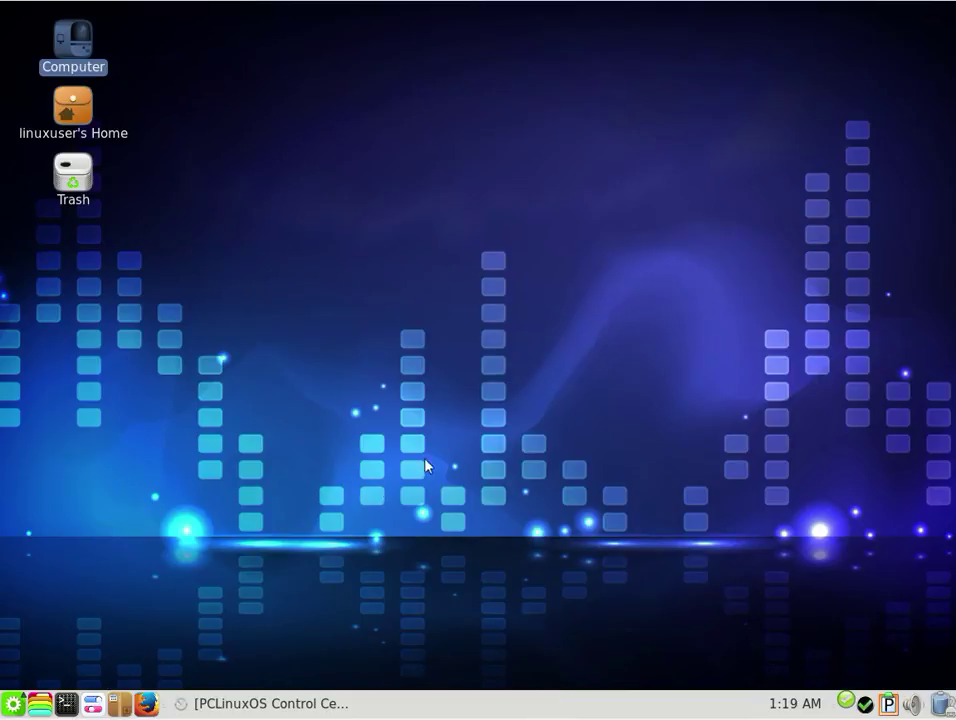
- Open and dismiss the application menu, then launch a new PCLinuxOS Control Center
left_click(13, 704)
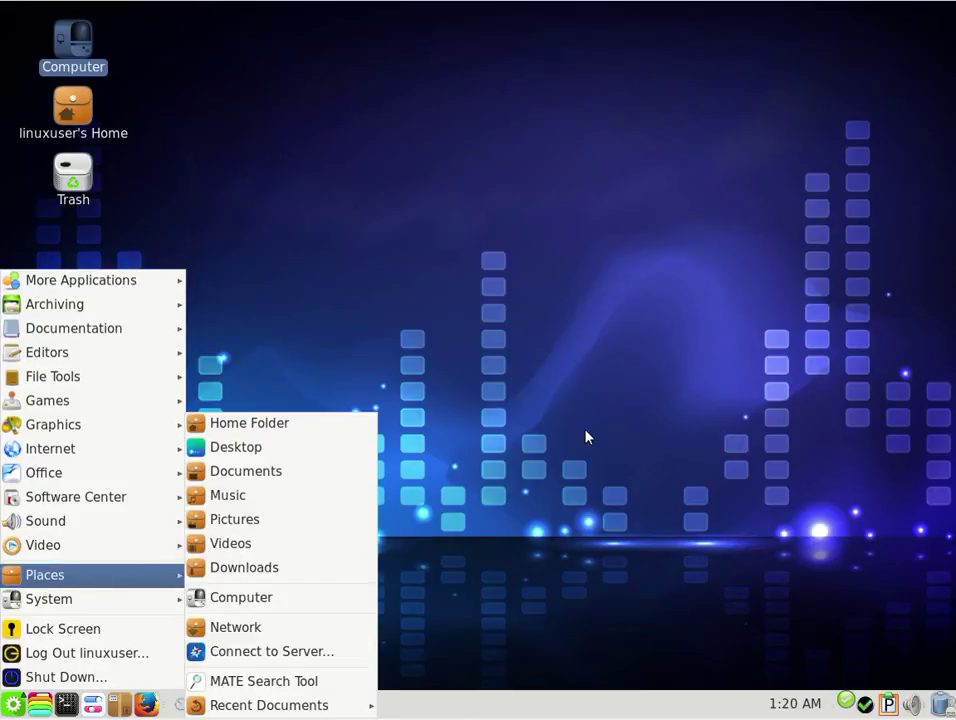
left_click(587, 437)
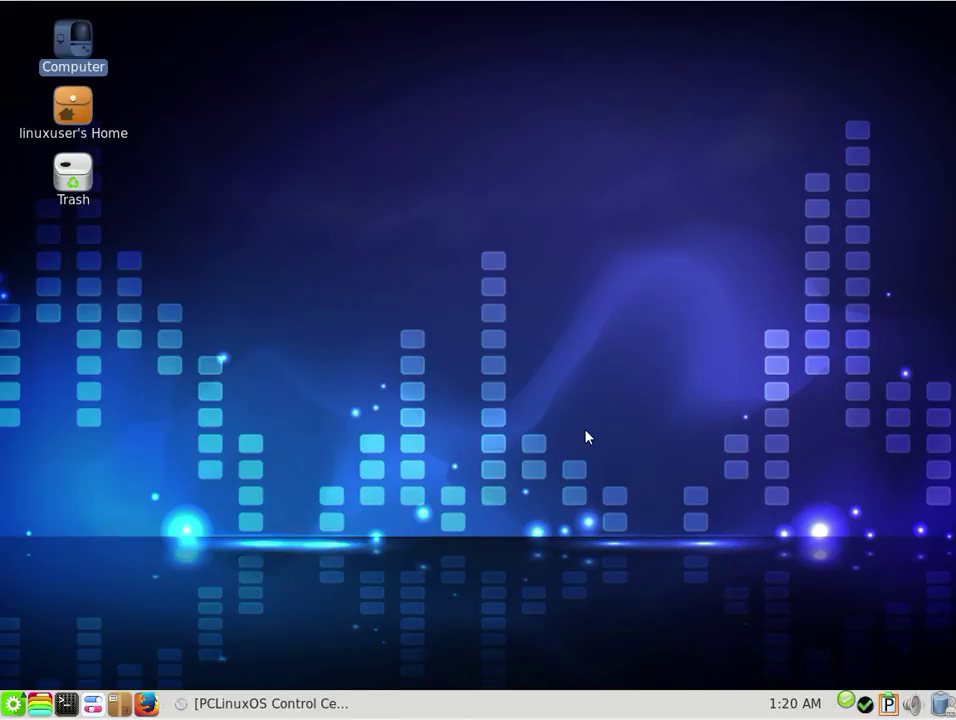
left_click(93, 703)
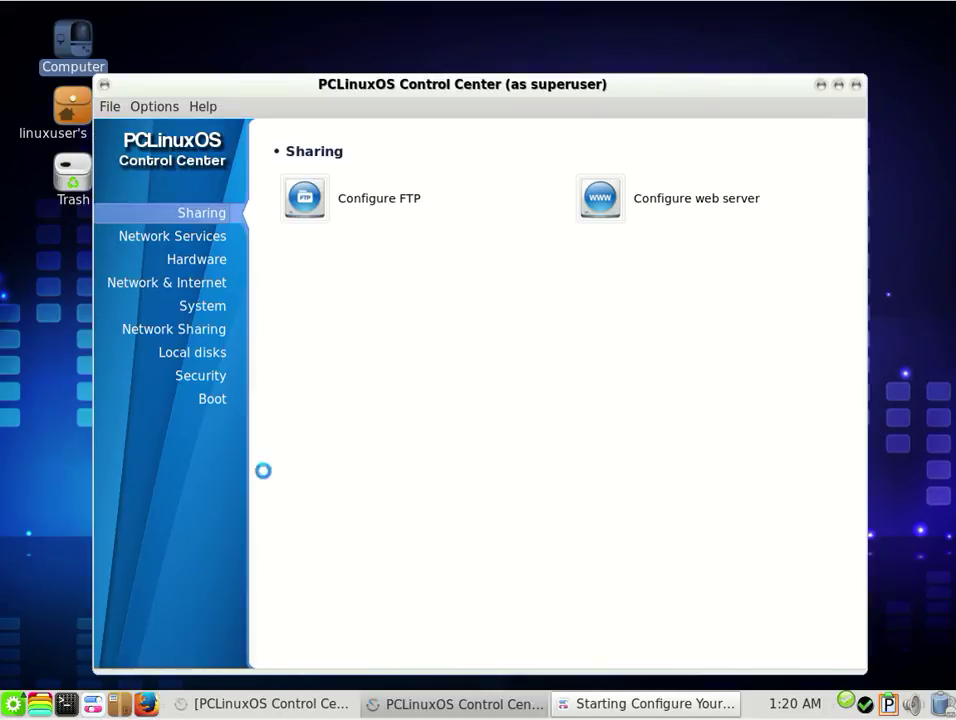
- Tour Local disks, Security and Boot, previewing then closing the GRUB boot system setup
left_click(207, 350)
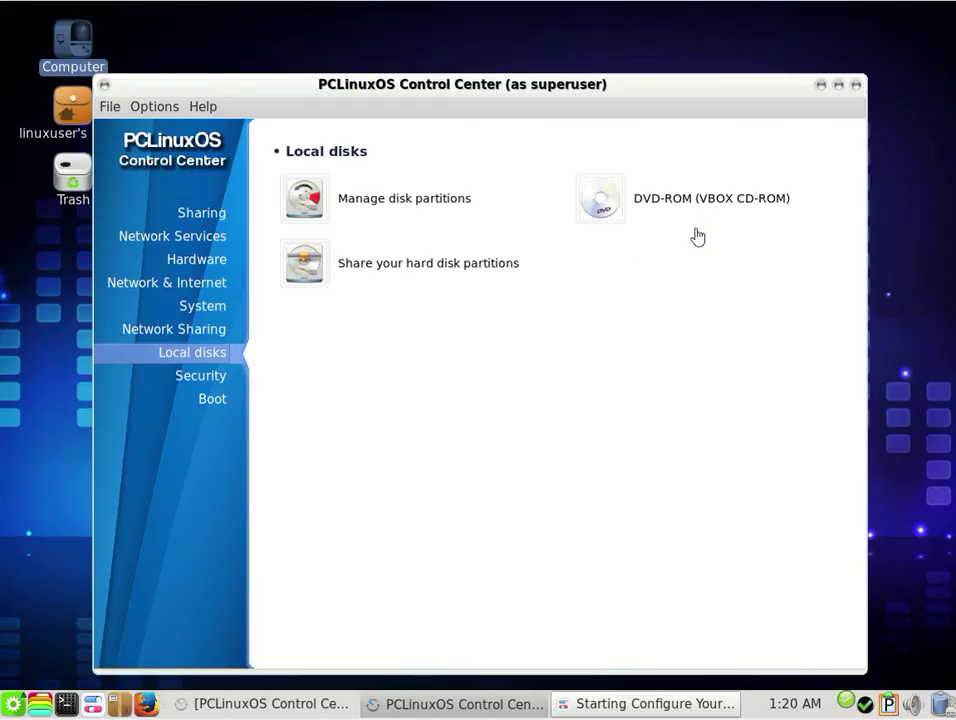
left_click(214, 376)
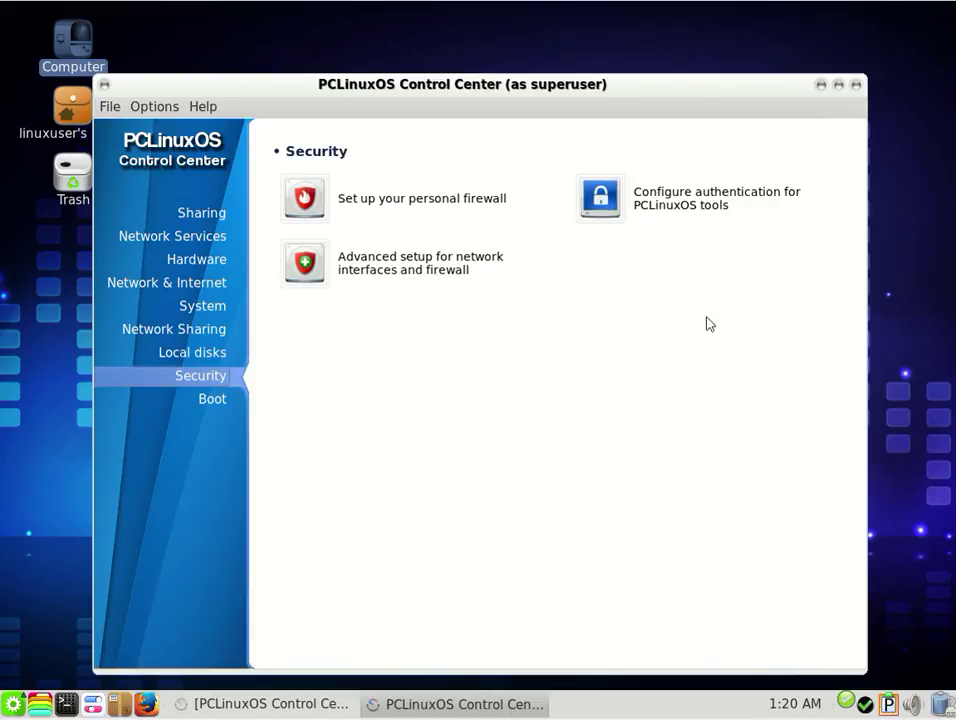
left_click(212, 400)
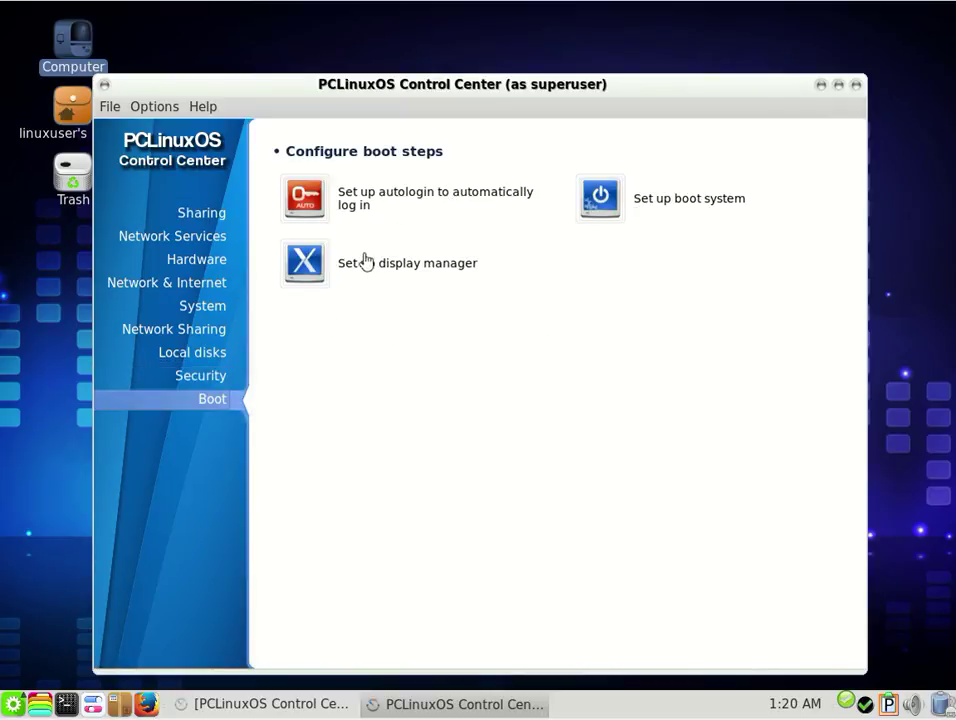
left_click(703, 200)
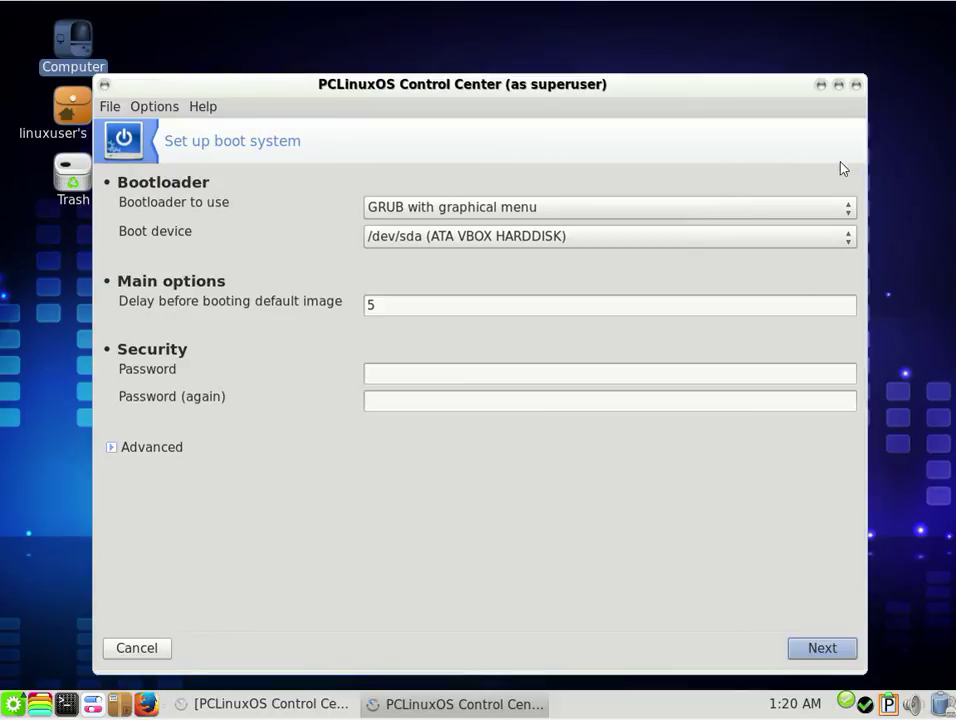
left_click(856, 86)
- Close the Control Center, then launch and close SimpleBurn from the Archiving menu
left_click(855, 88)
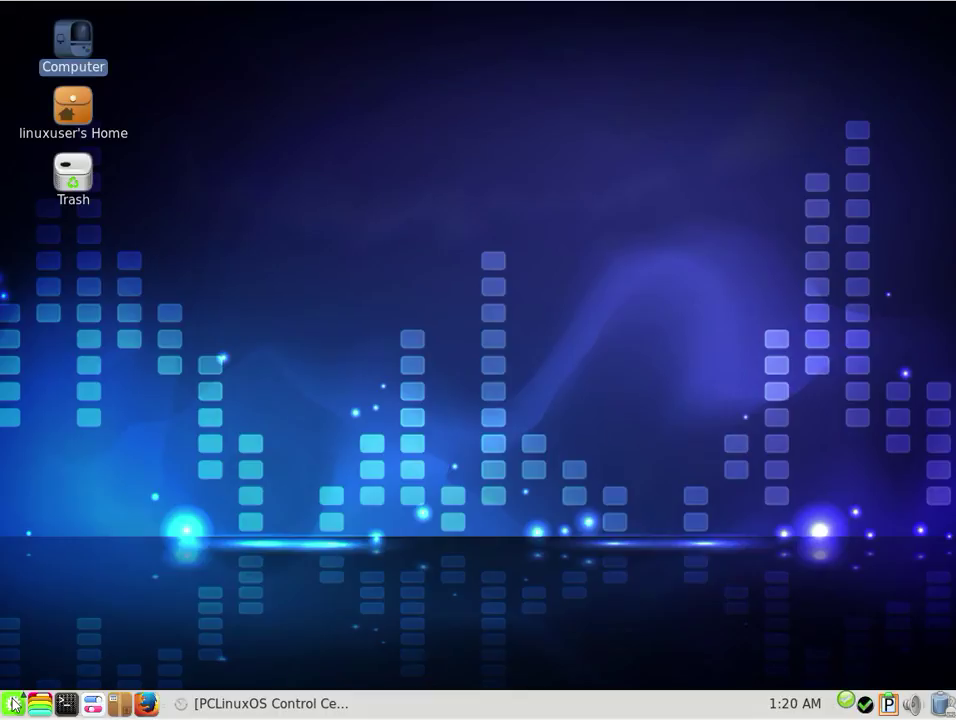
left_click(13, 703)
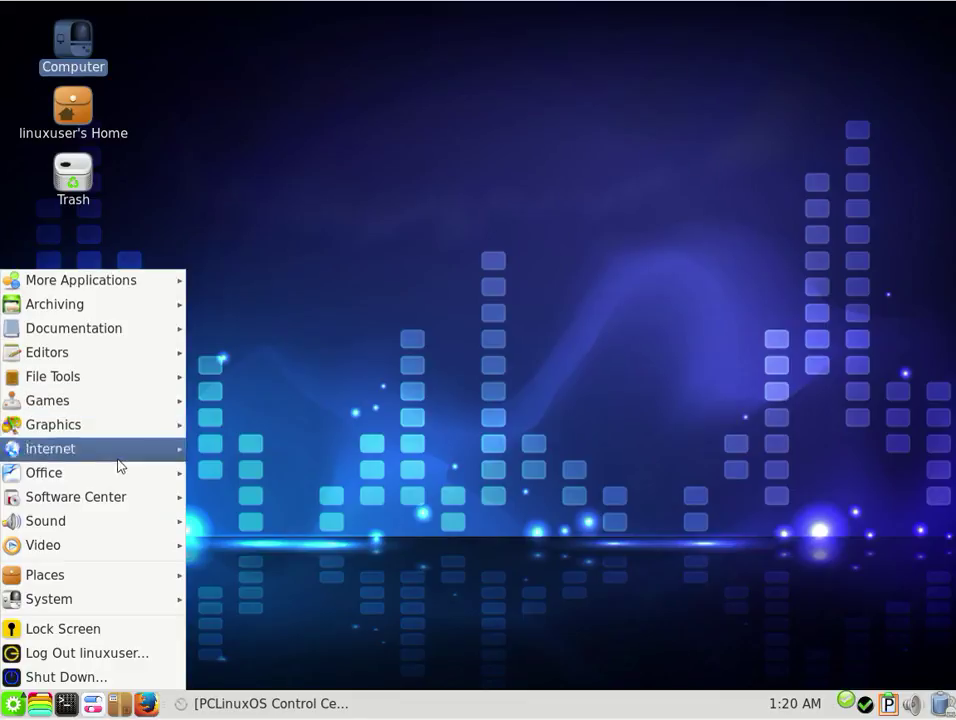
mouse_move(135, 434)
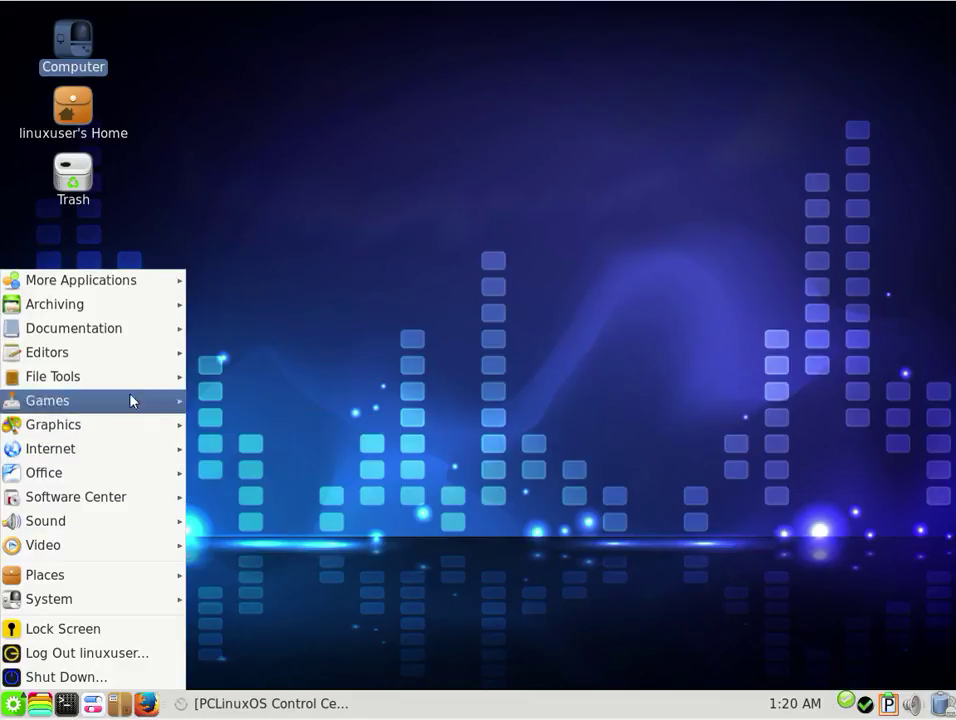
mouse_move(122, 304)
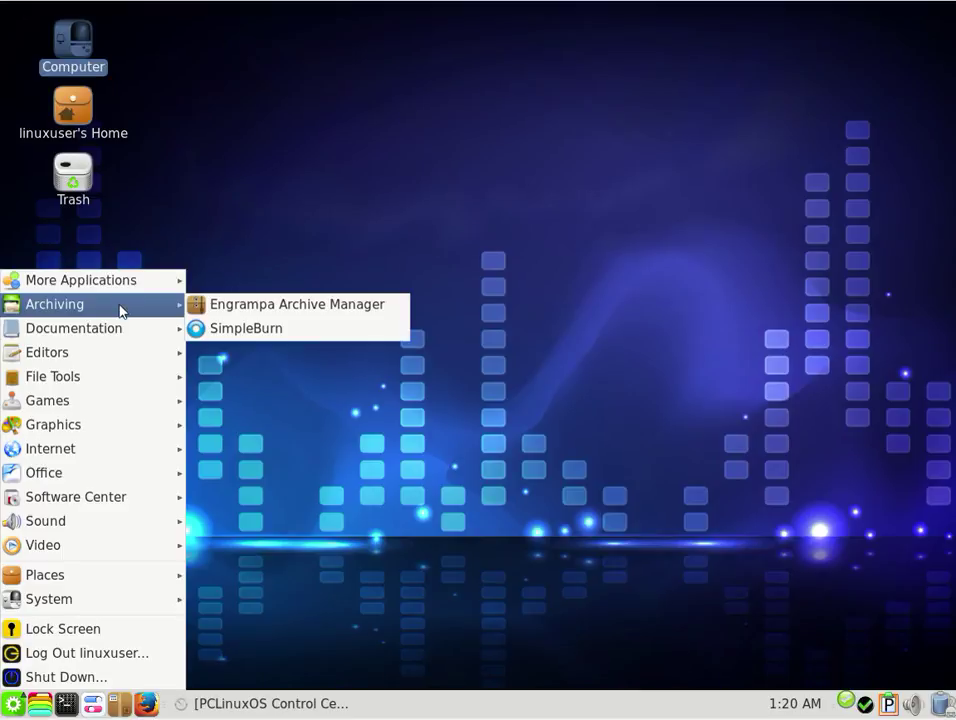
left_click(243, 333)
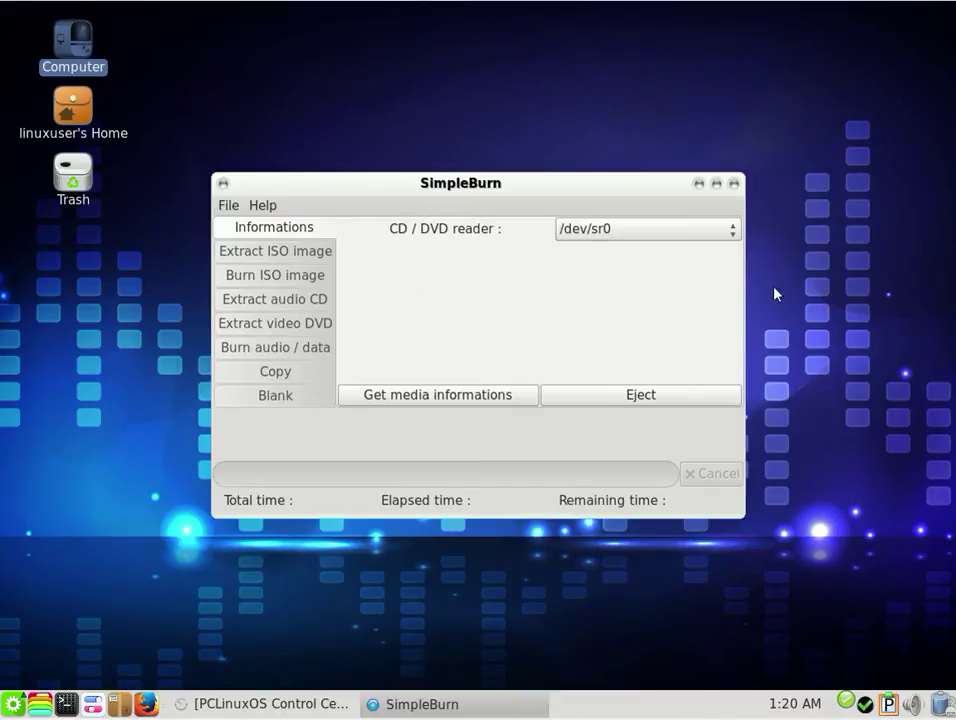
left_click(735, 185)
- Browse the application menu's categories down to the Office applications
left_click(12, 703)
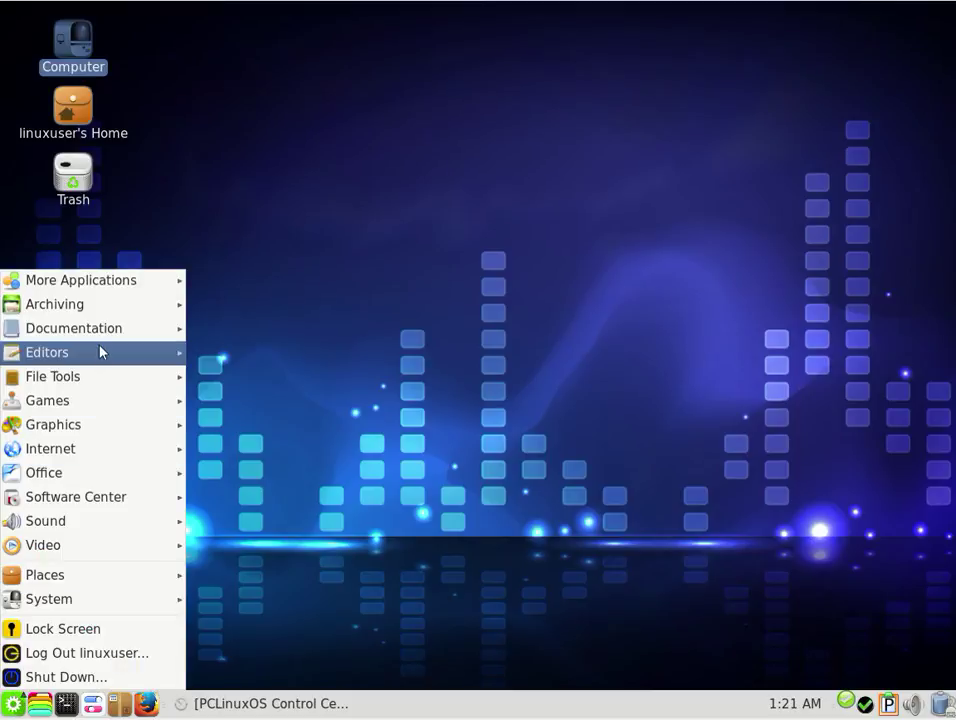
mouse_move(105, 358)
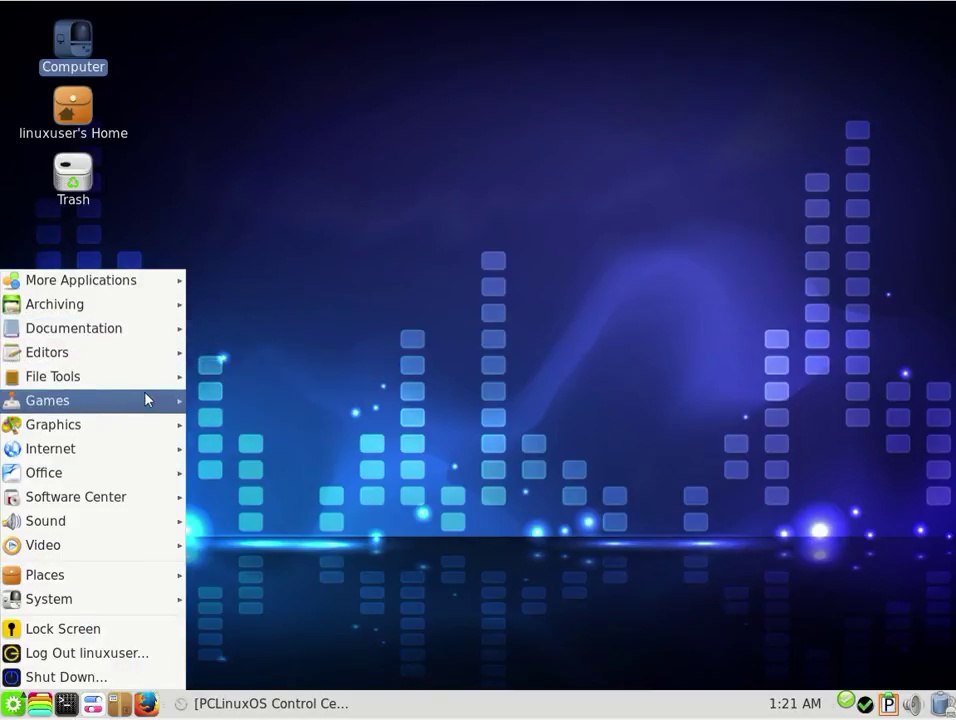
mouse_move(144, 400)
mouse_move(256, 408)
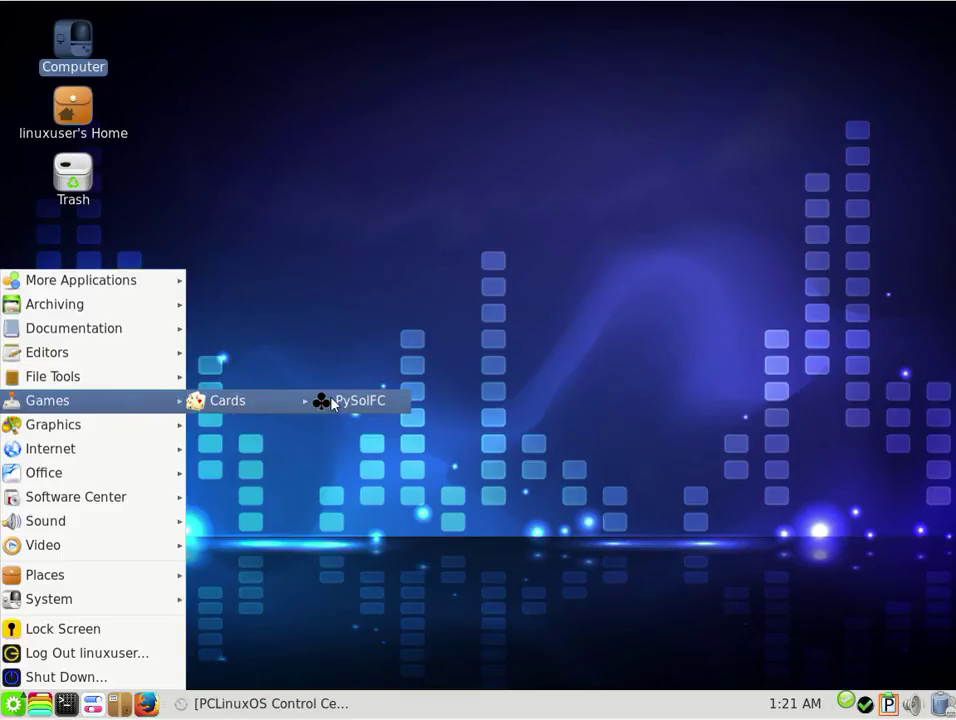
mouse_move(107, 427)
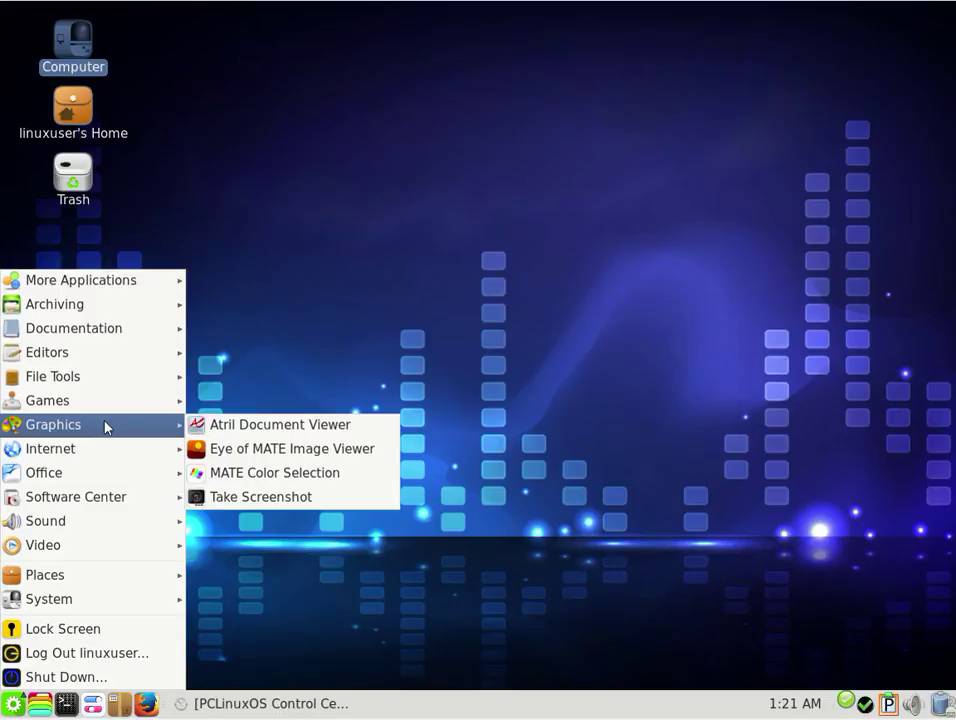
mouse_move(111, 450)
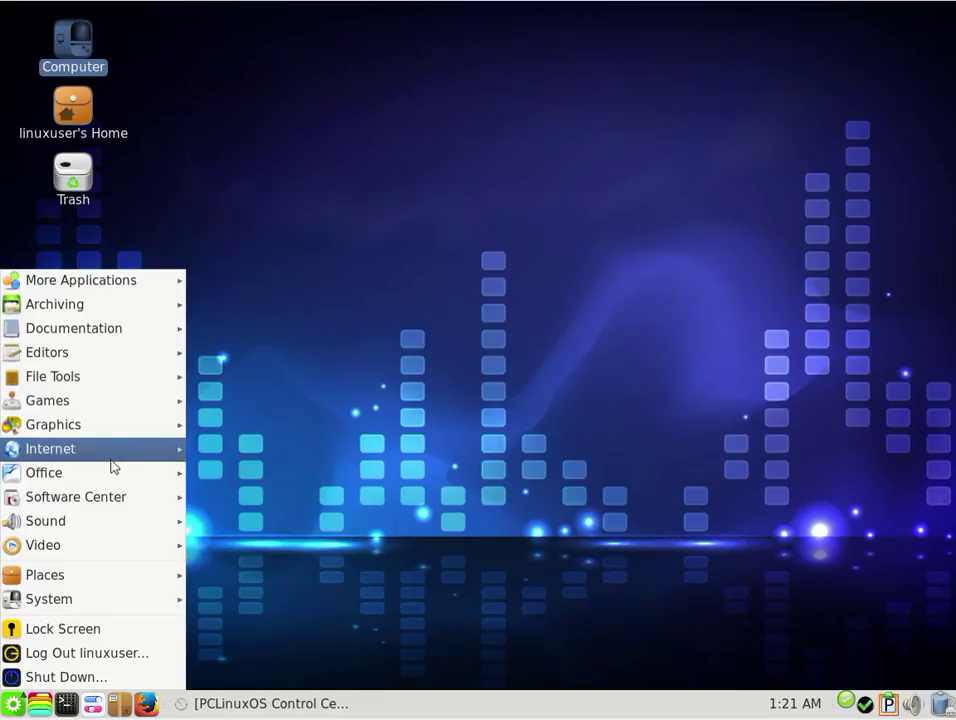
mouse_move(100, 470)
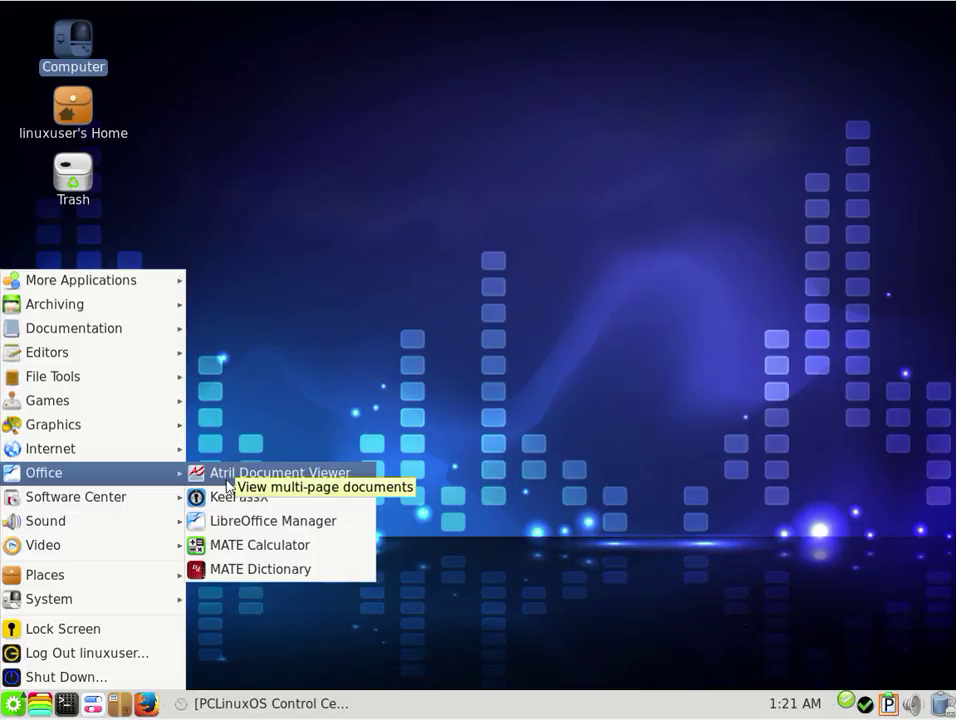
- Launch LibreOffice Manager with the administrative password to reach its locale list (English (USA))
left_click(250, 520)
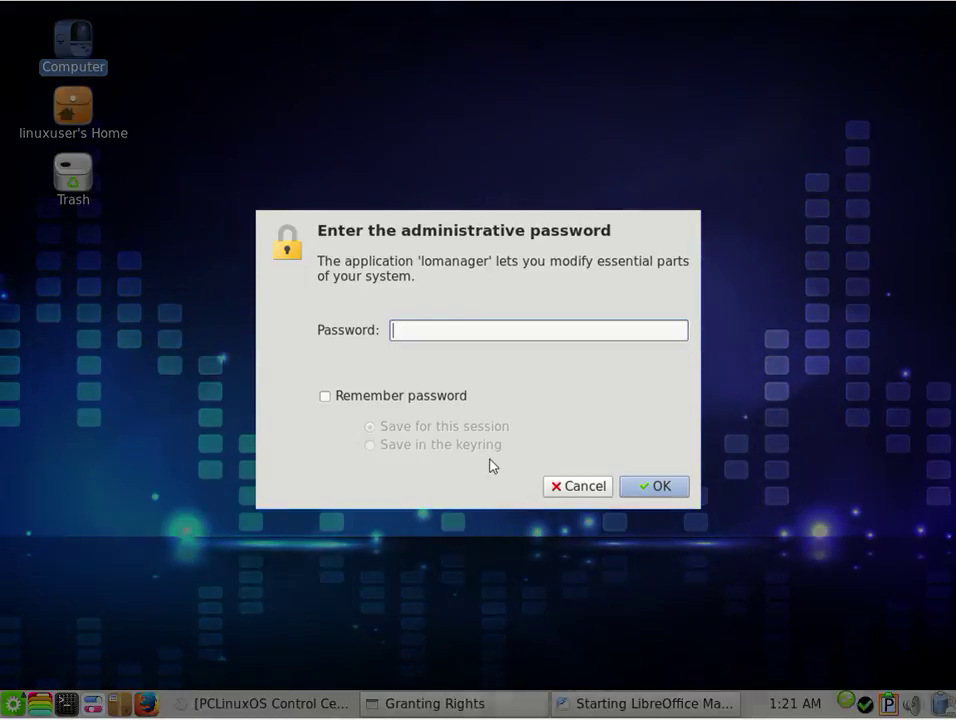
type("•••••")
key("Return")
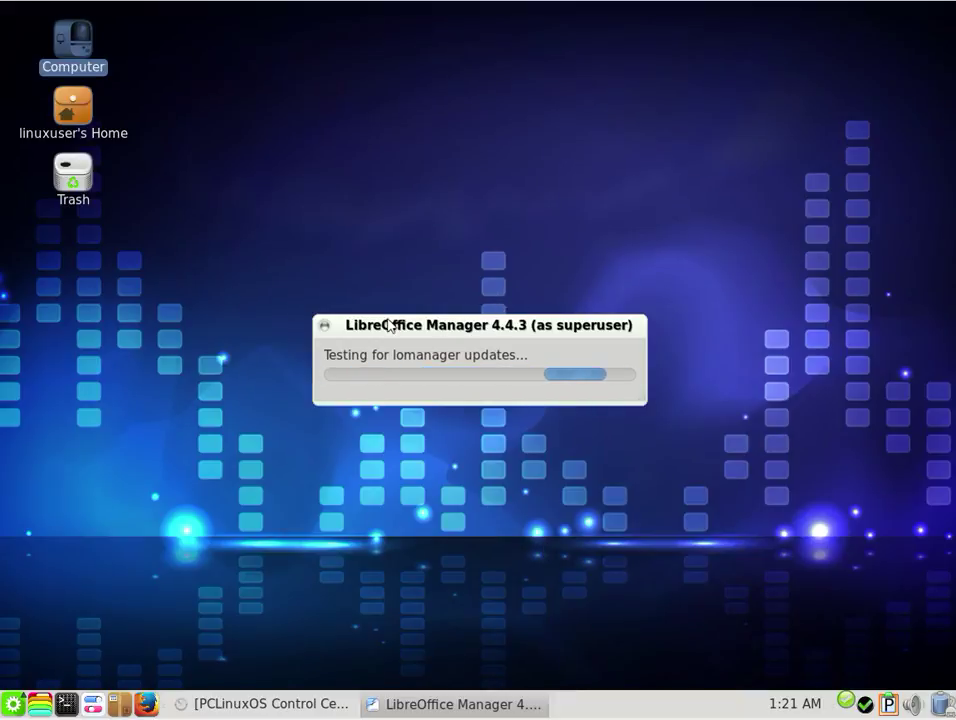
- Minimize the LibreOffice Manager window and reopen the application menu
left_click(324, 325)
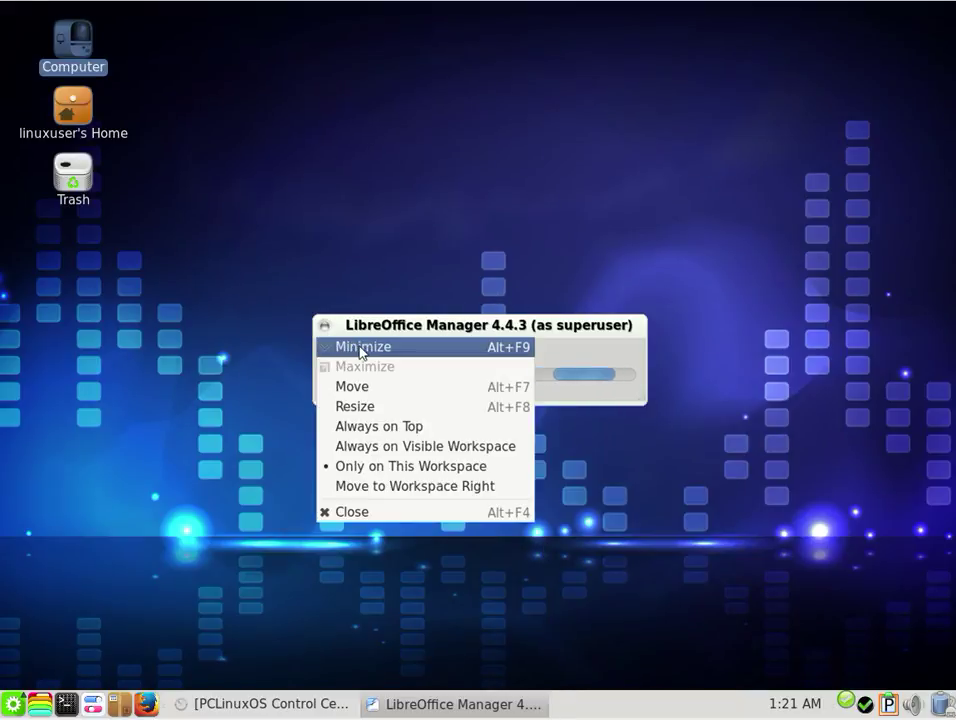
left_click(362, 350)
left_click(12, 703)
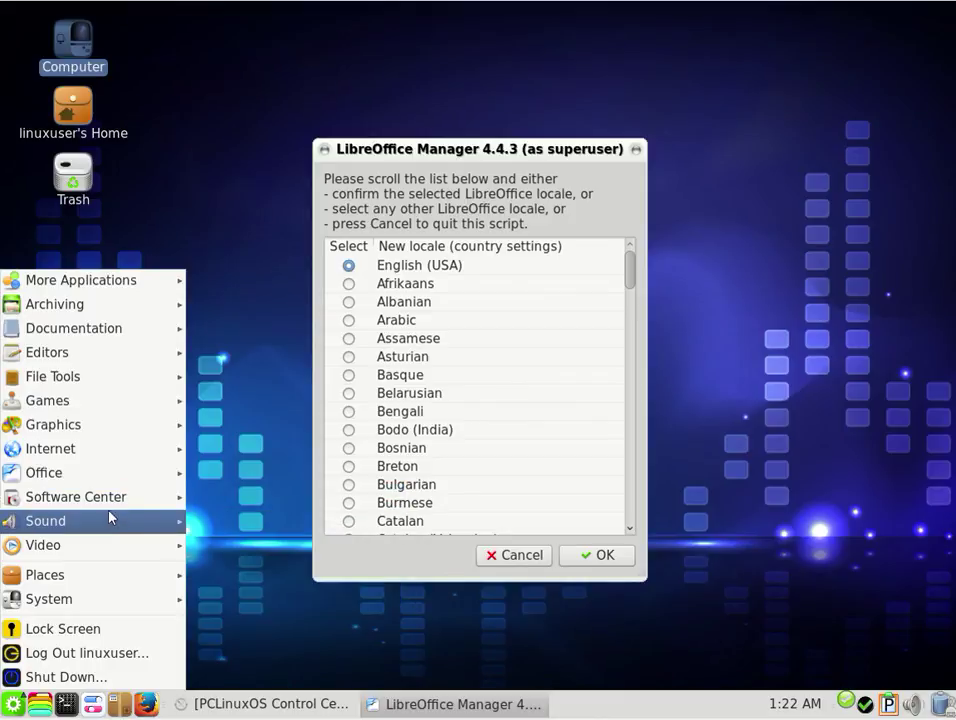
- Launch and close the Clementine music player from the Sound menu
mouse_move(110, 530)
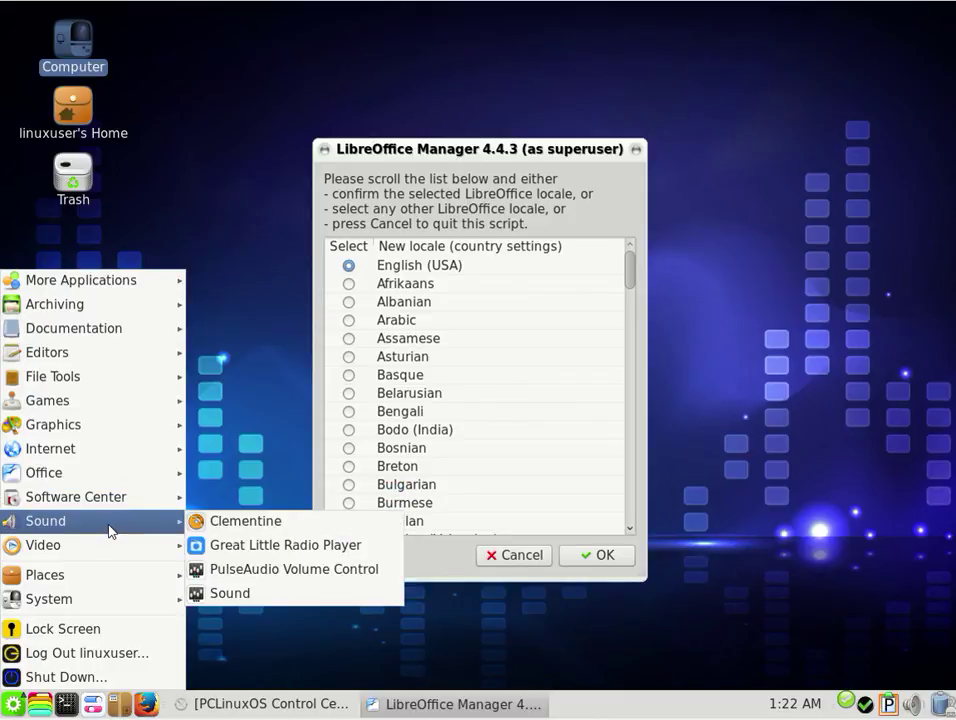
left_click(220, 521)
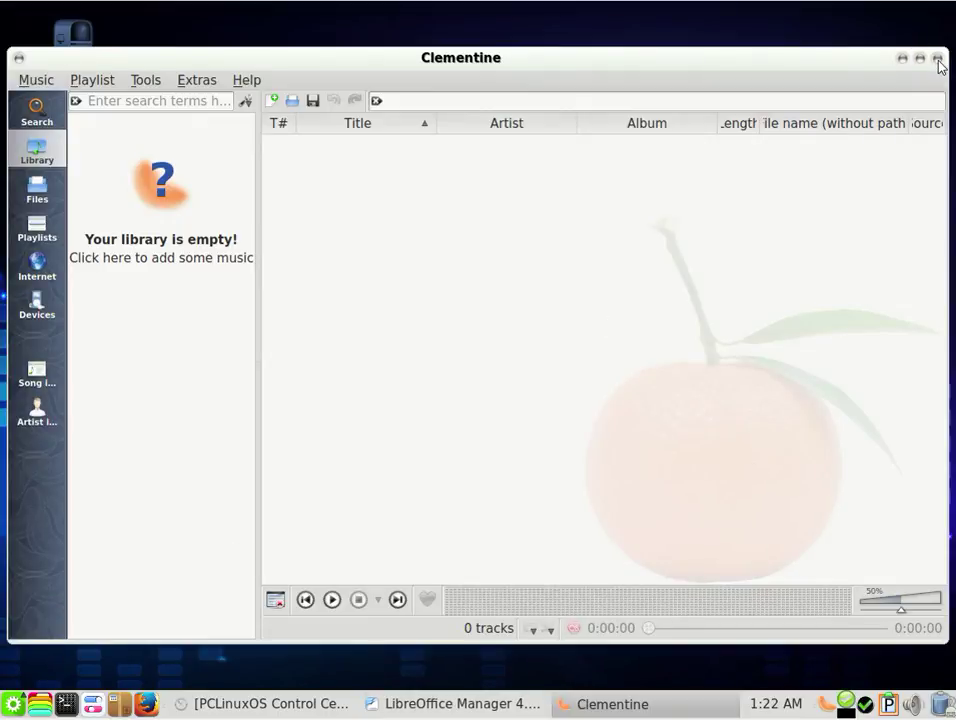
left_click(938, 60)
- Browse the menu, then cancel LibreOffice Manager and acknowledge its no-changes exit message
left_click(14, 702)
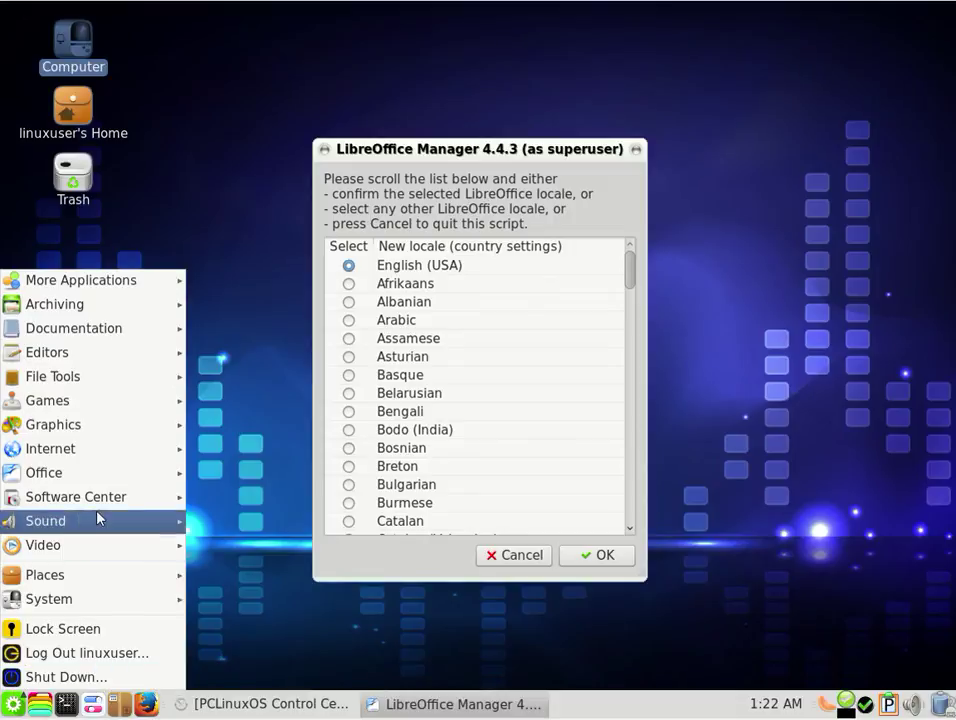
mouse_move(100, 547)
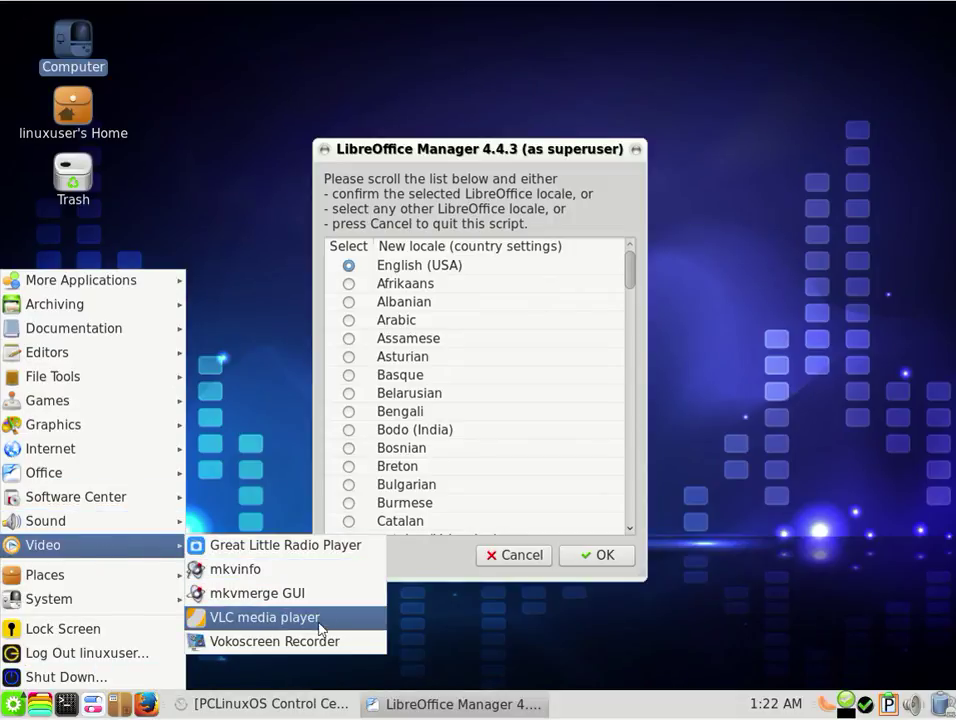
mouse_move(119, 574)
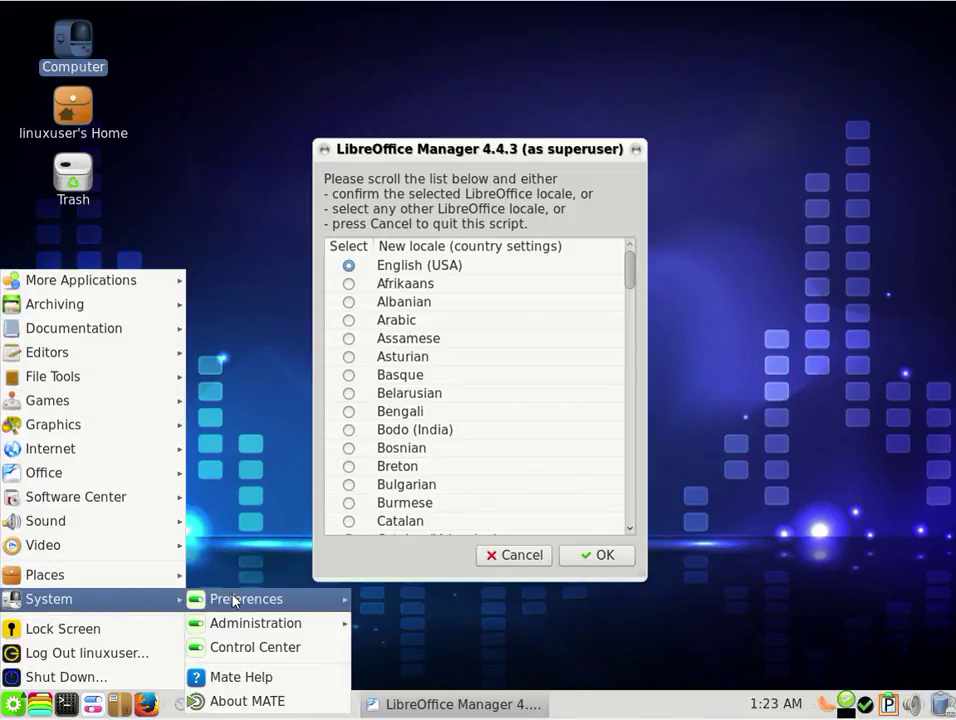
mouse_move(240, 600)
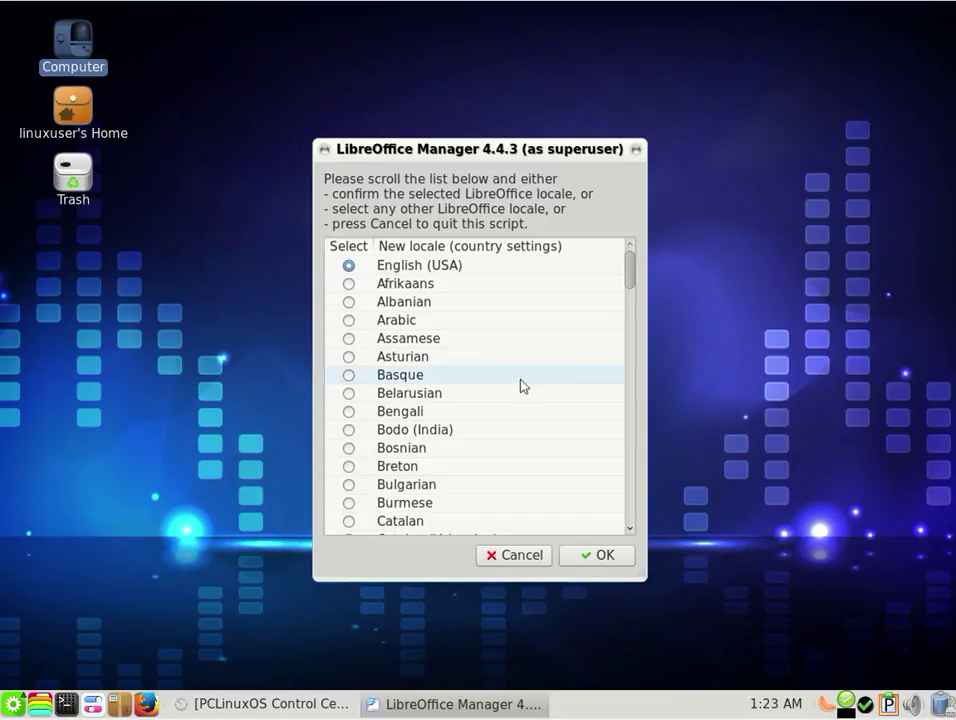
left_click(515, 558)
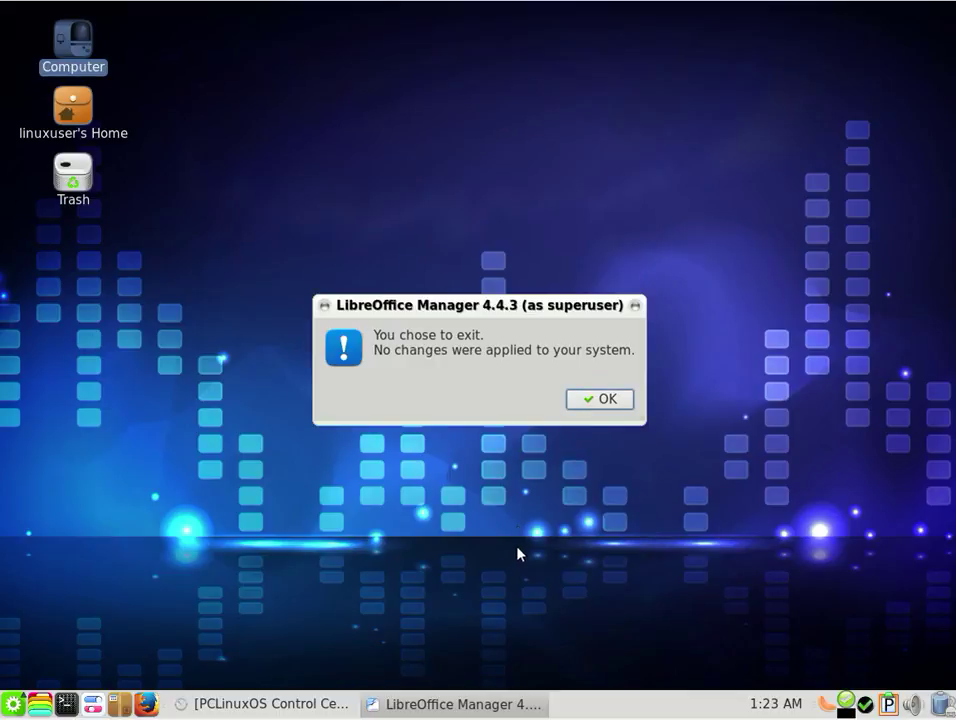
left_click(604, 398)
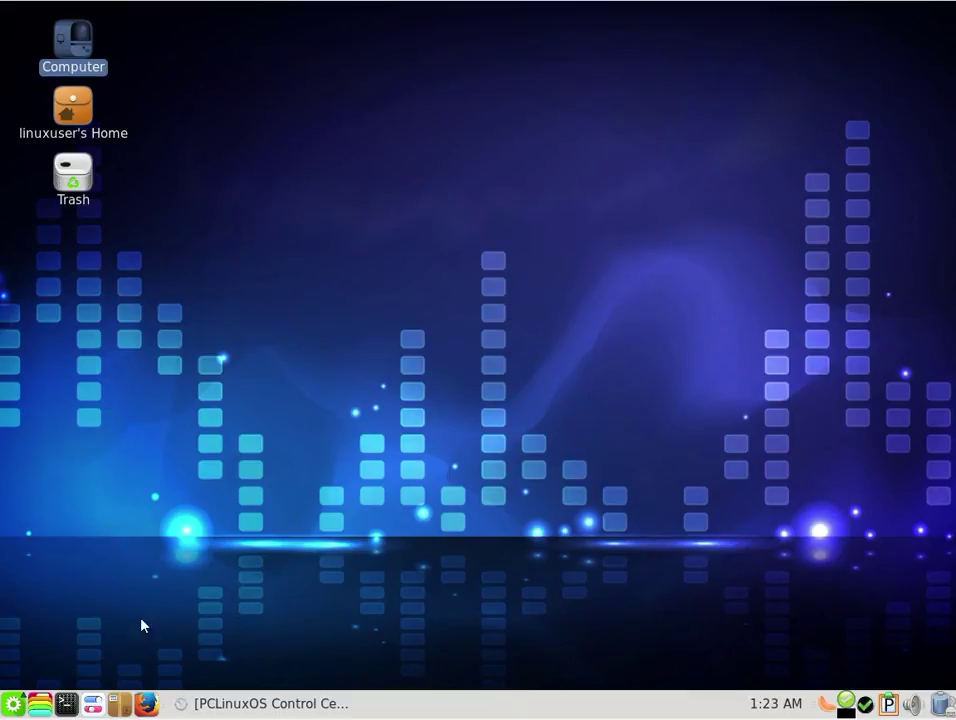
left_click(12, 703)
mouse_move(81, 289)
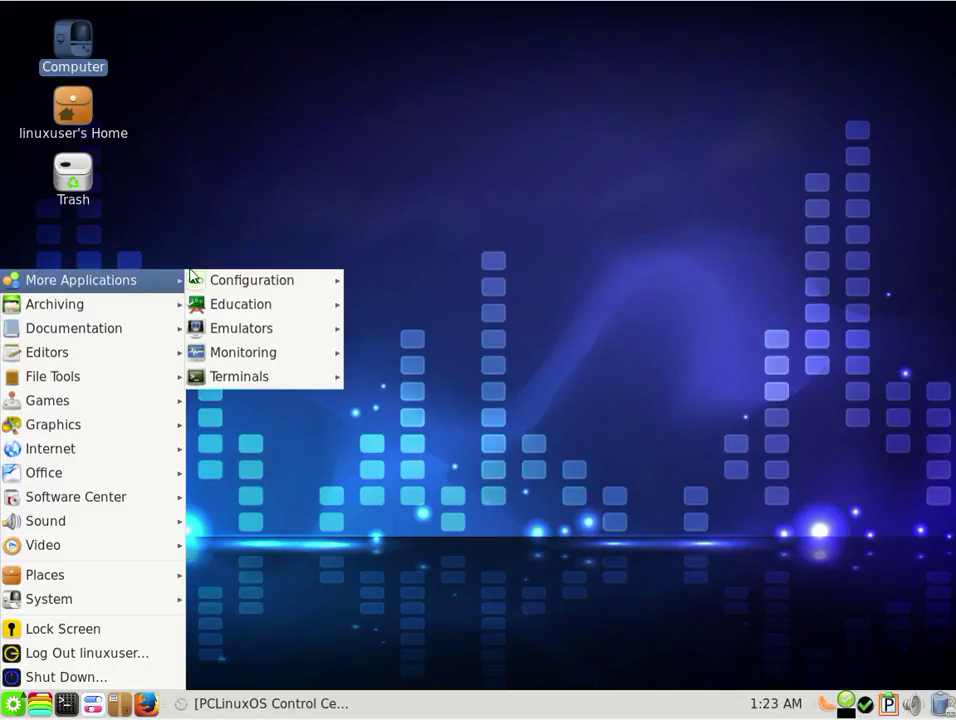
mouse_move(241, 278)
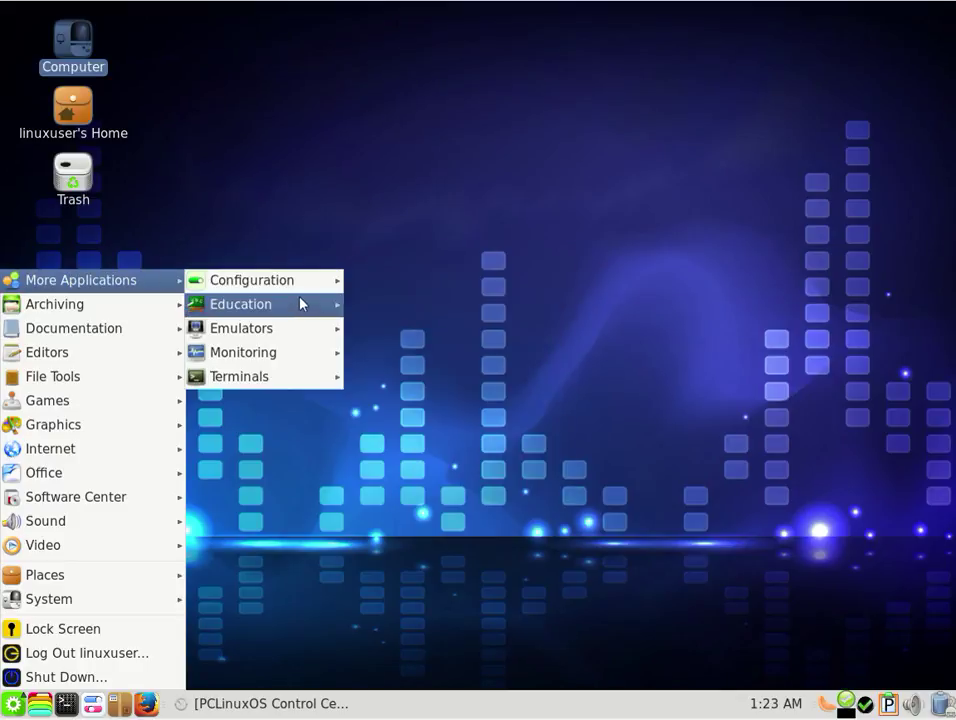
mouse_move(301, 305)
mouse_move(289, 337)
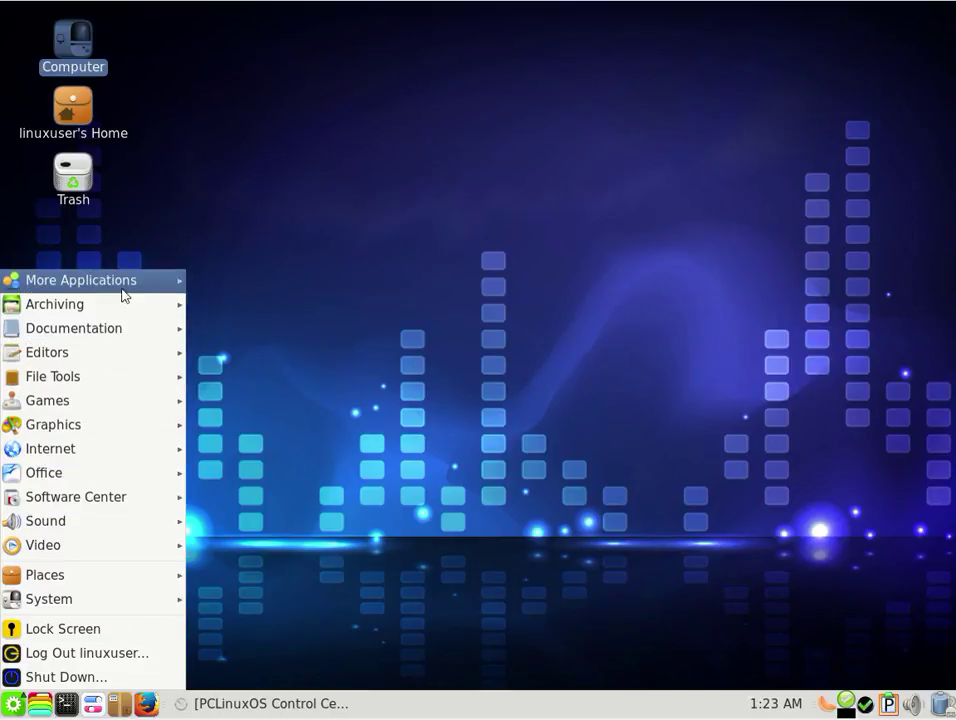
mouse_move(150, 521)
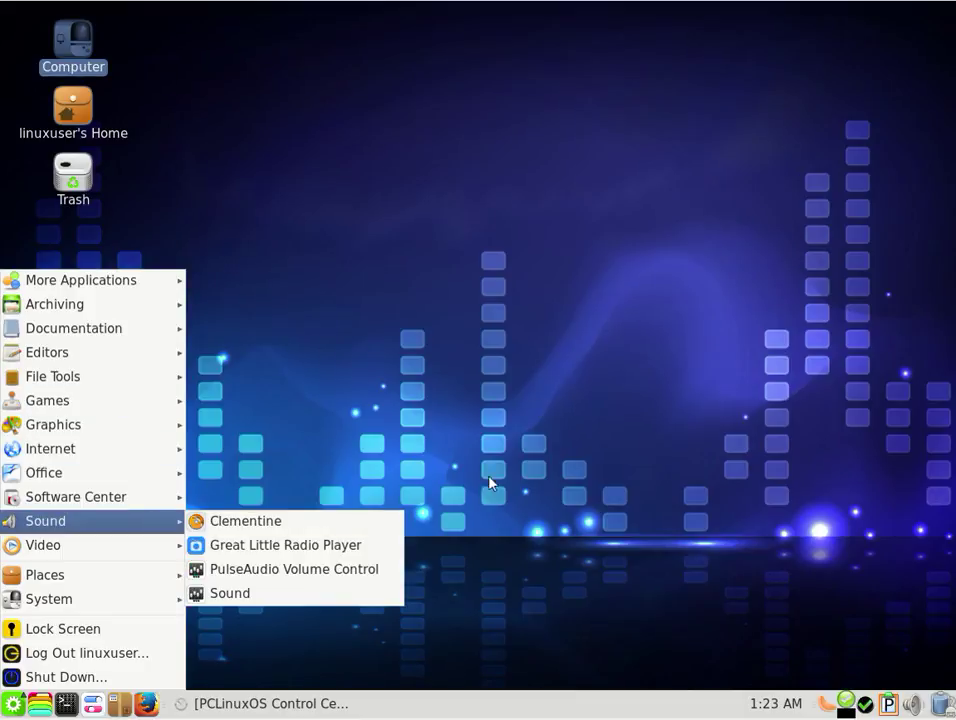
left_click(538, 362)
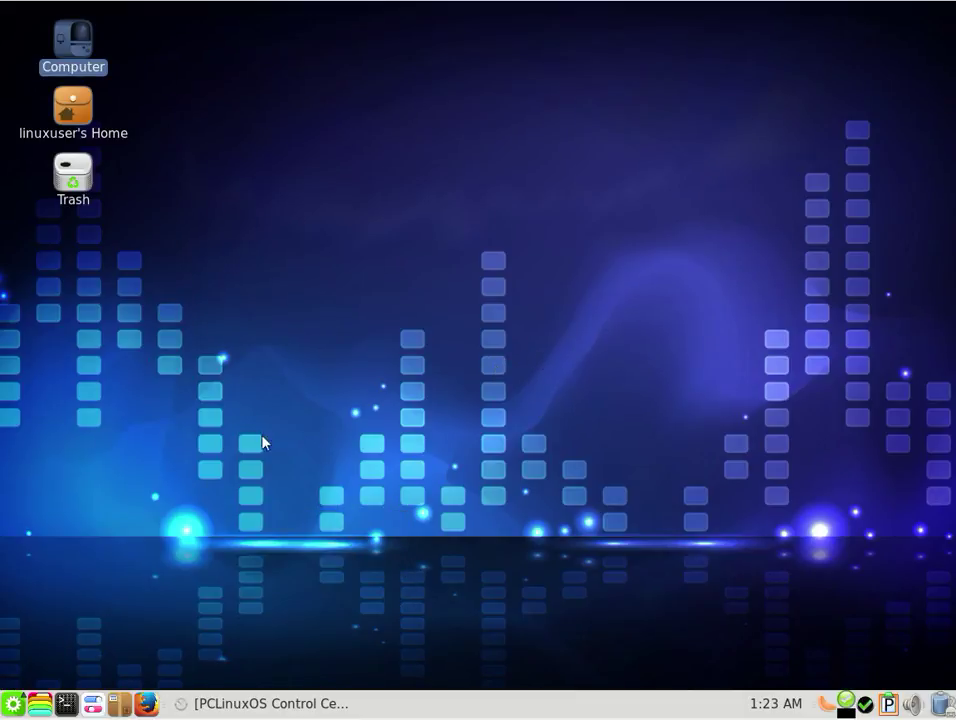
left_click(14, 706)
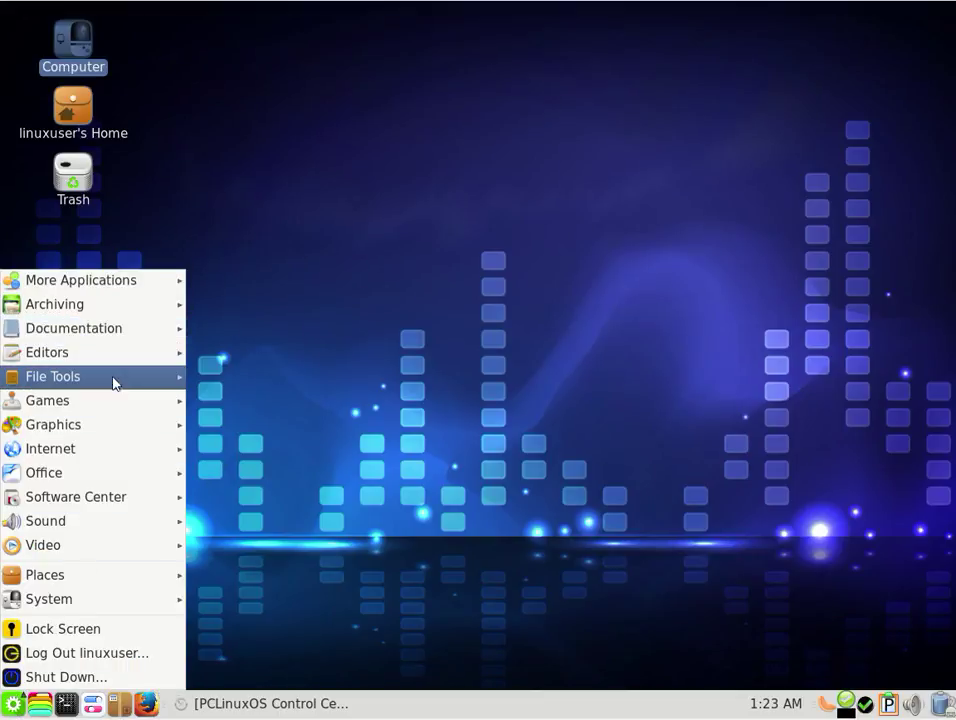
mouse_move(120, 399)
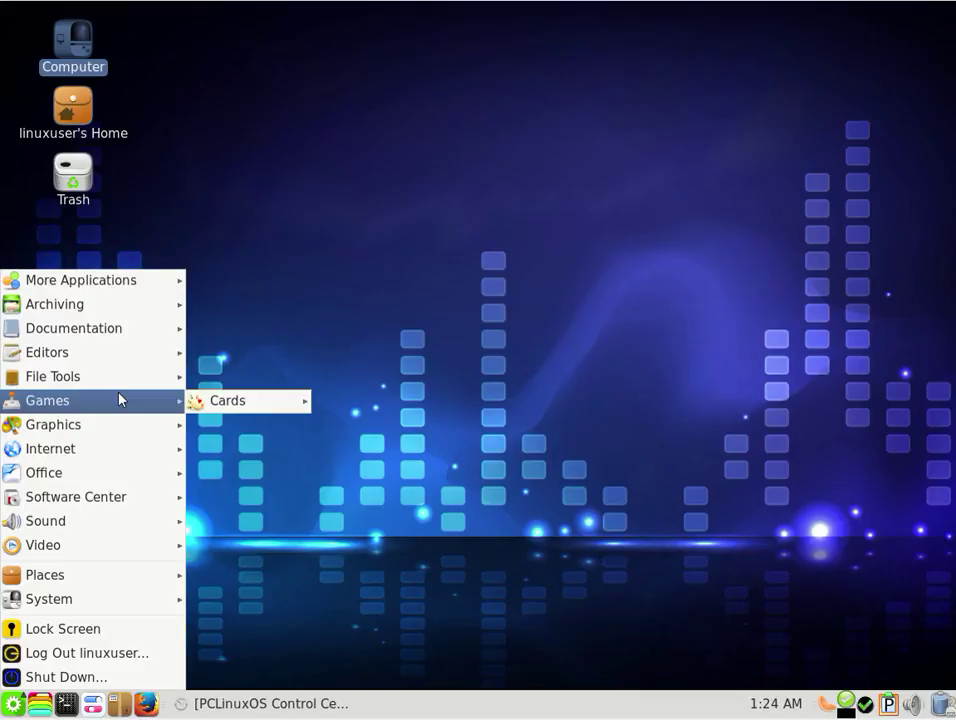
- Close the application menu, reopen it briefly, and close it to clear the desktop
left_click(448, 266)
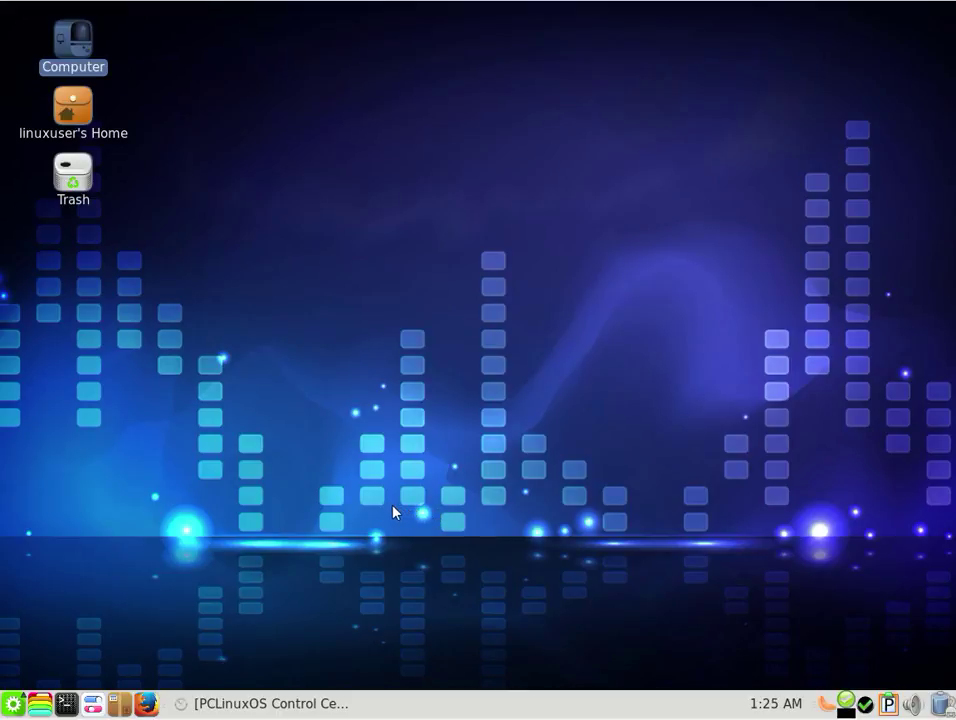
left_click(12, 703)
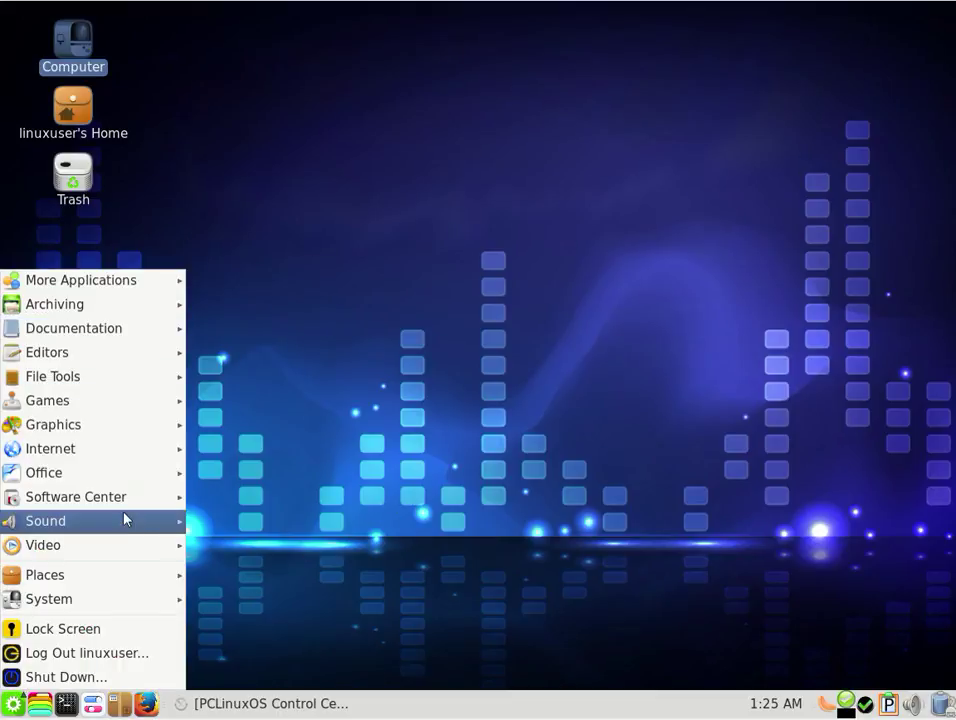
left_click(470, 373)
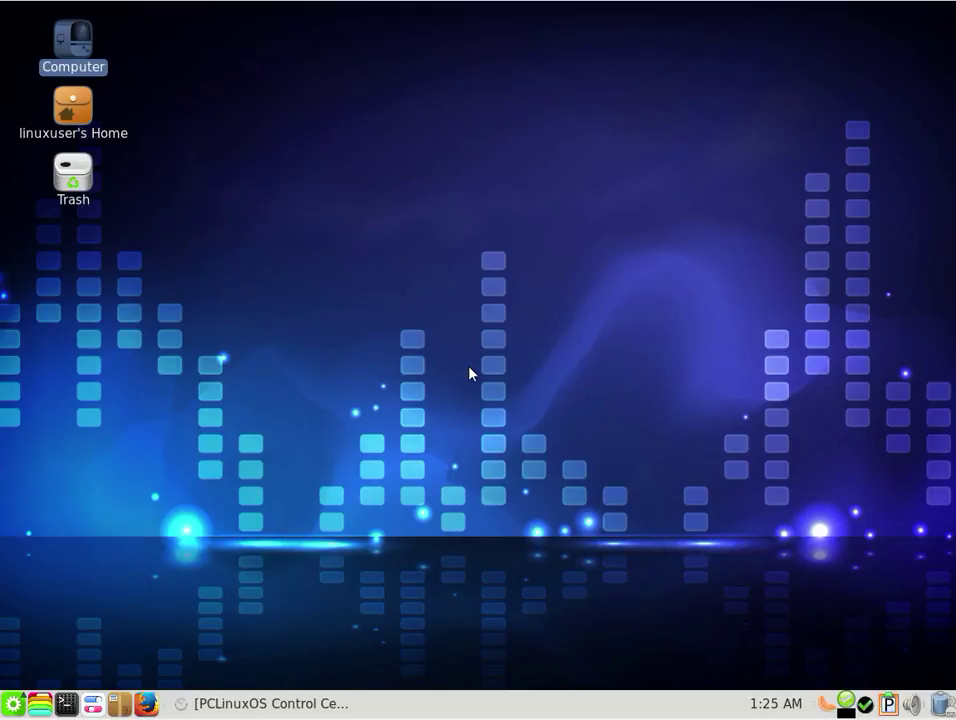
- Via Change Desktop Background, choose the stormy-sky highway thumbnail and close Appearance Preferences
right_click(544, 155)
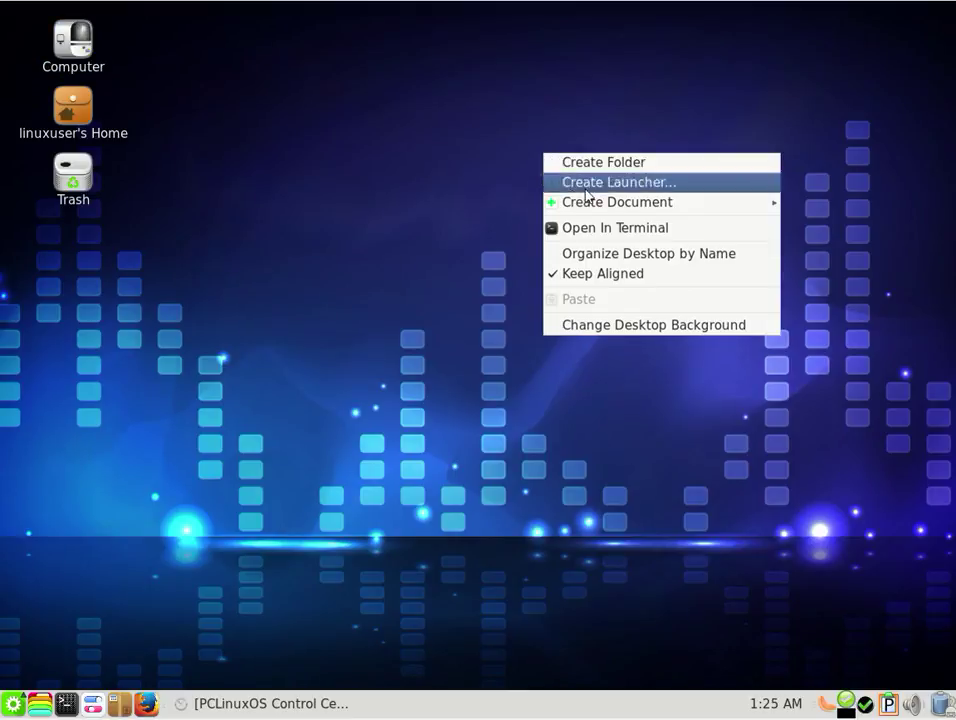
left_click(646, 328)
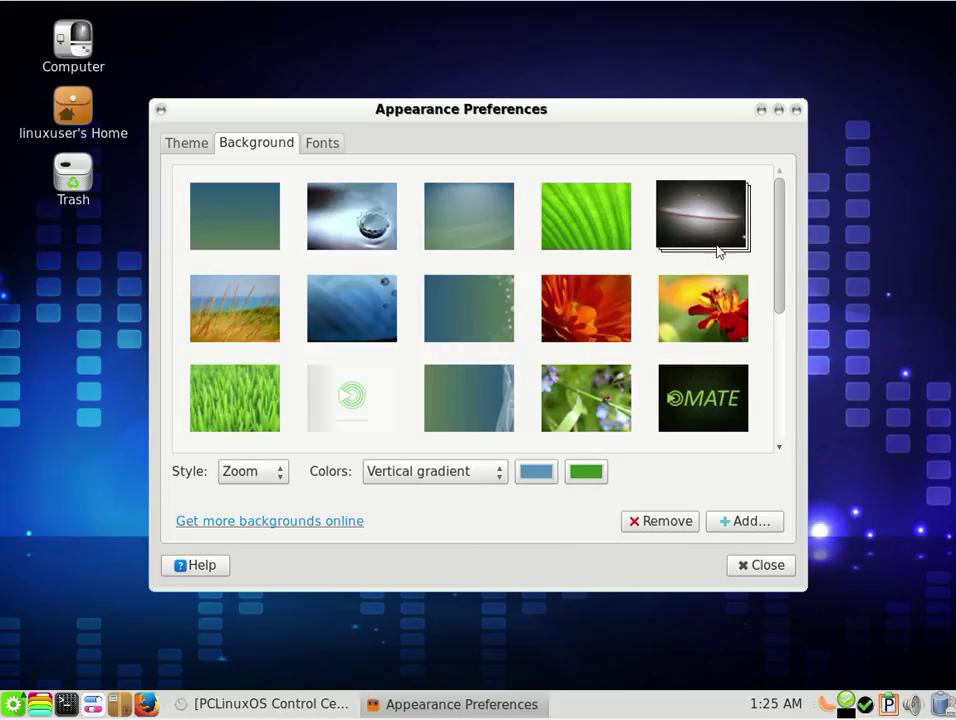
left_click_drag(777, 194, 793, 327)
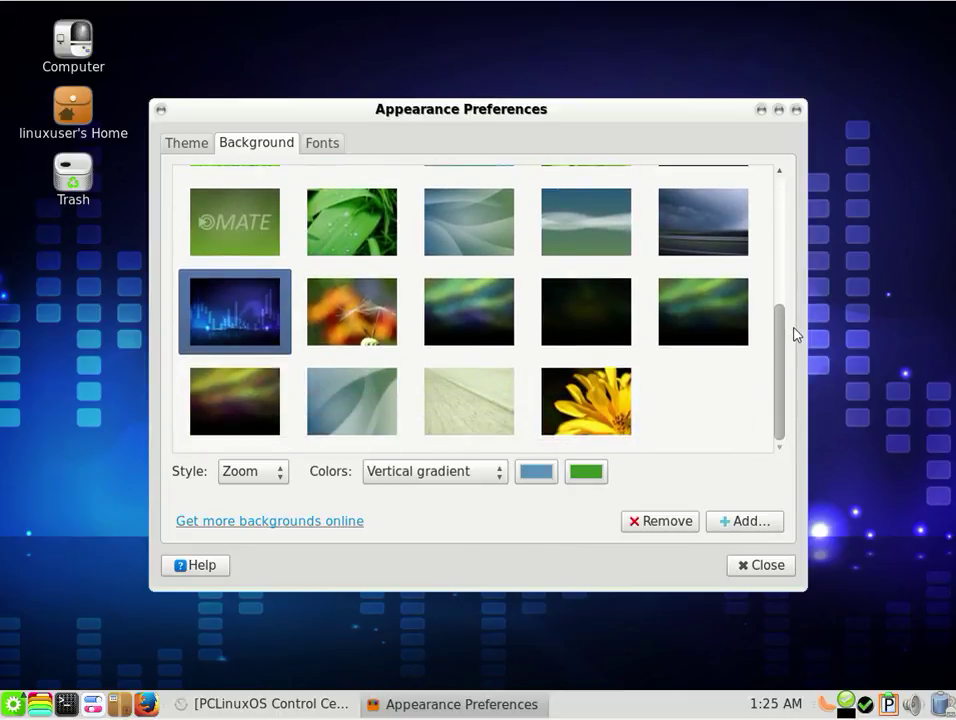
left_click(719, 218)
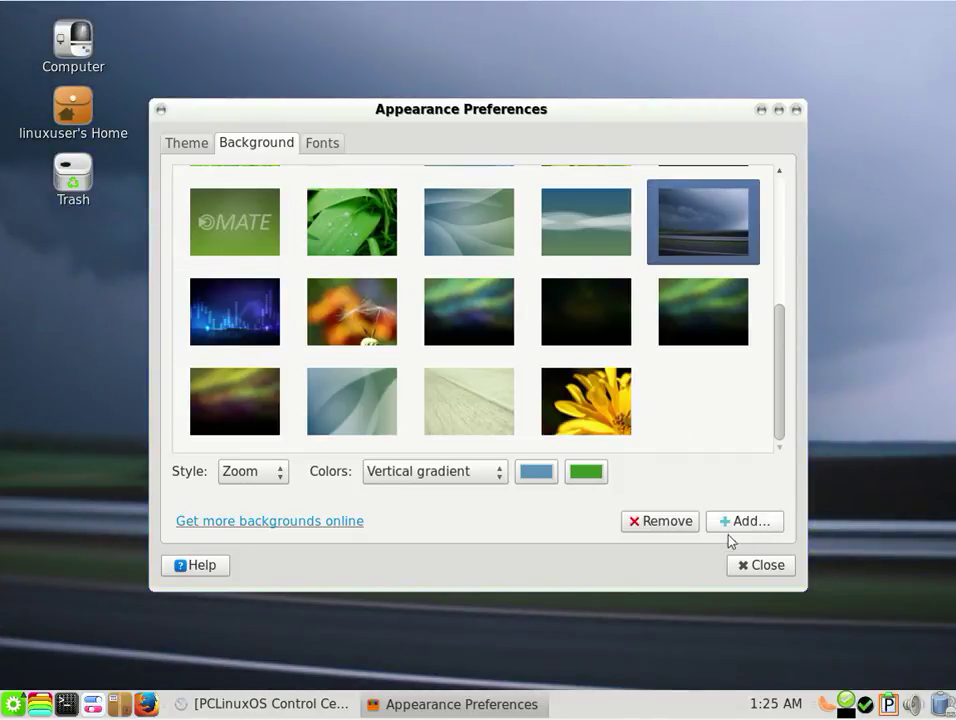
left_click(767, 566)
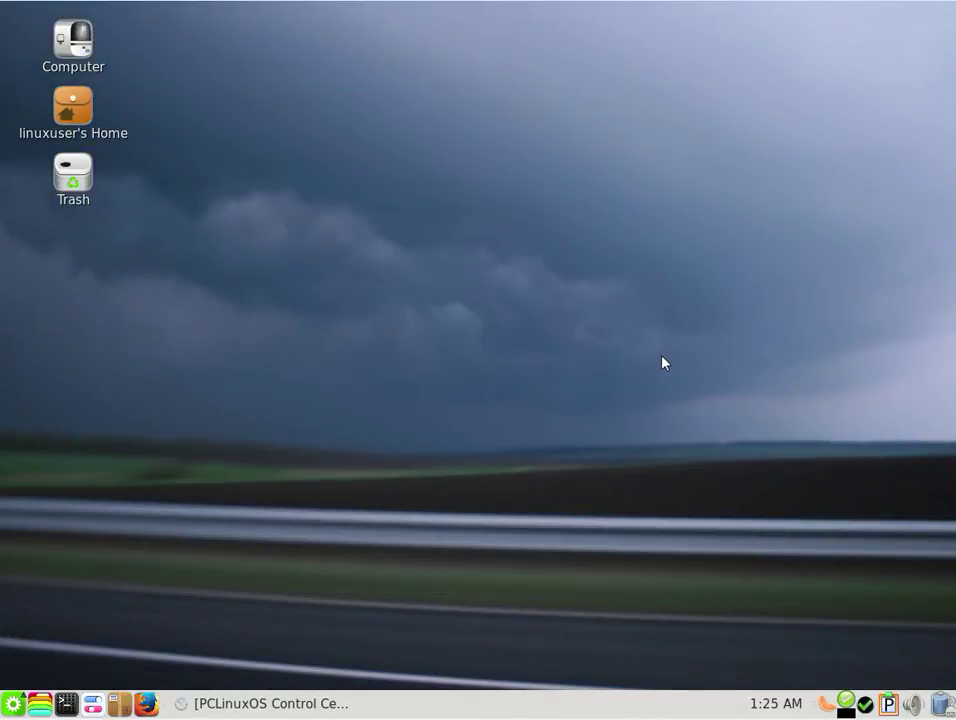